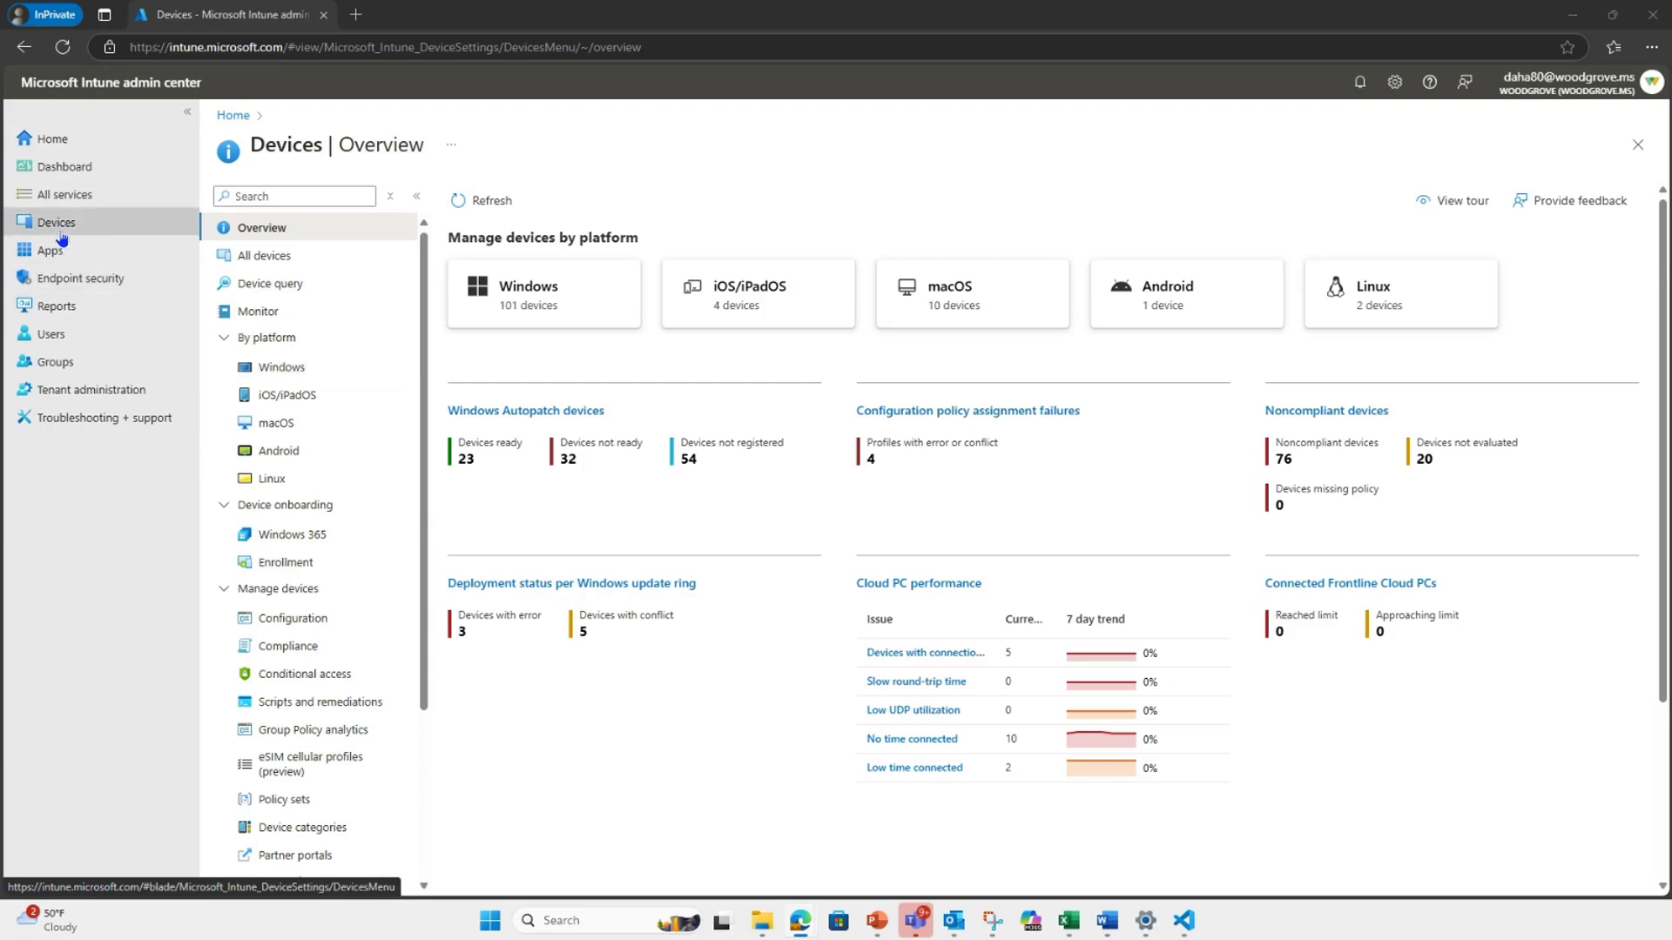
# - Create a Windows 10 and later compliance policy named 'Windows Compliance' under Devices > Windows > Compliance
pyautogui.click(275, 373)
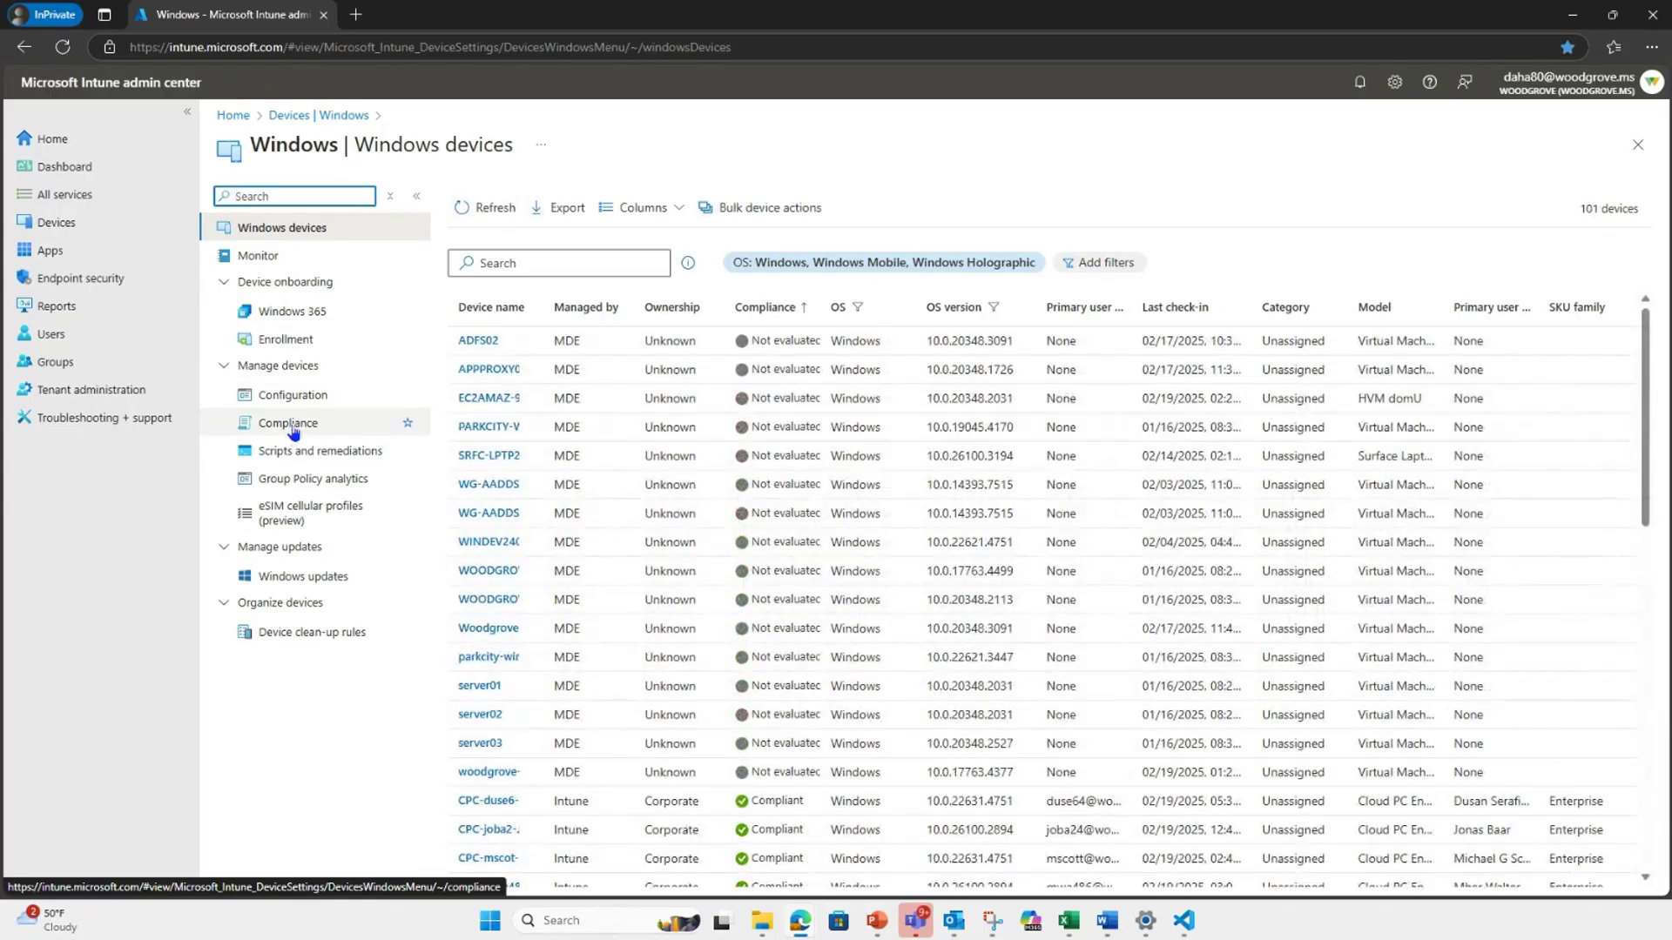
pyautogui.click(290, 426)
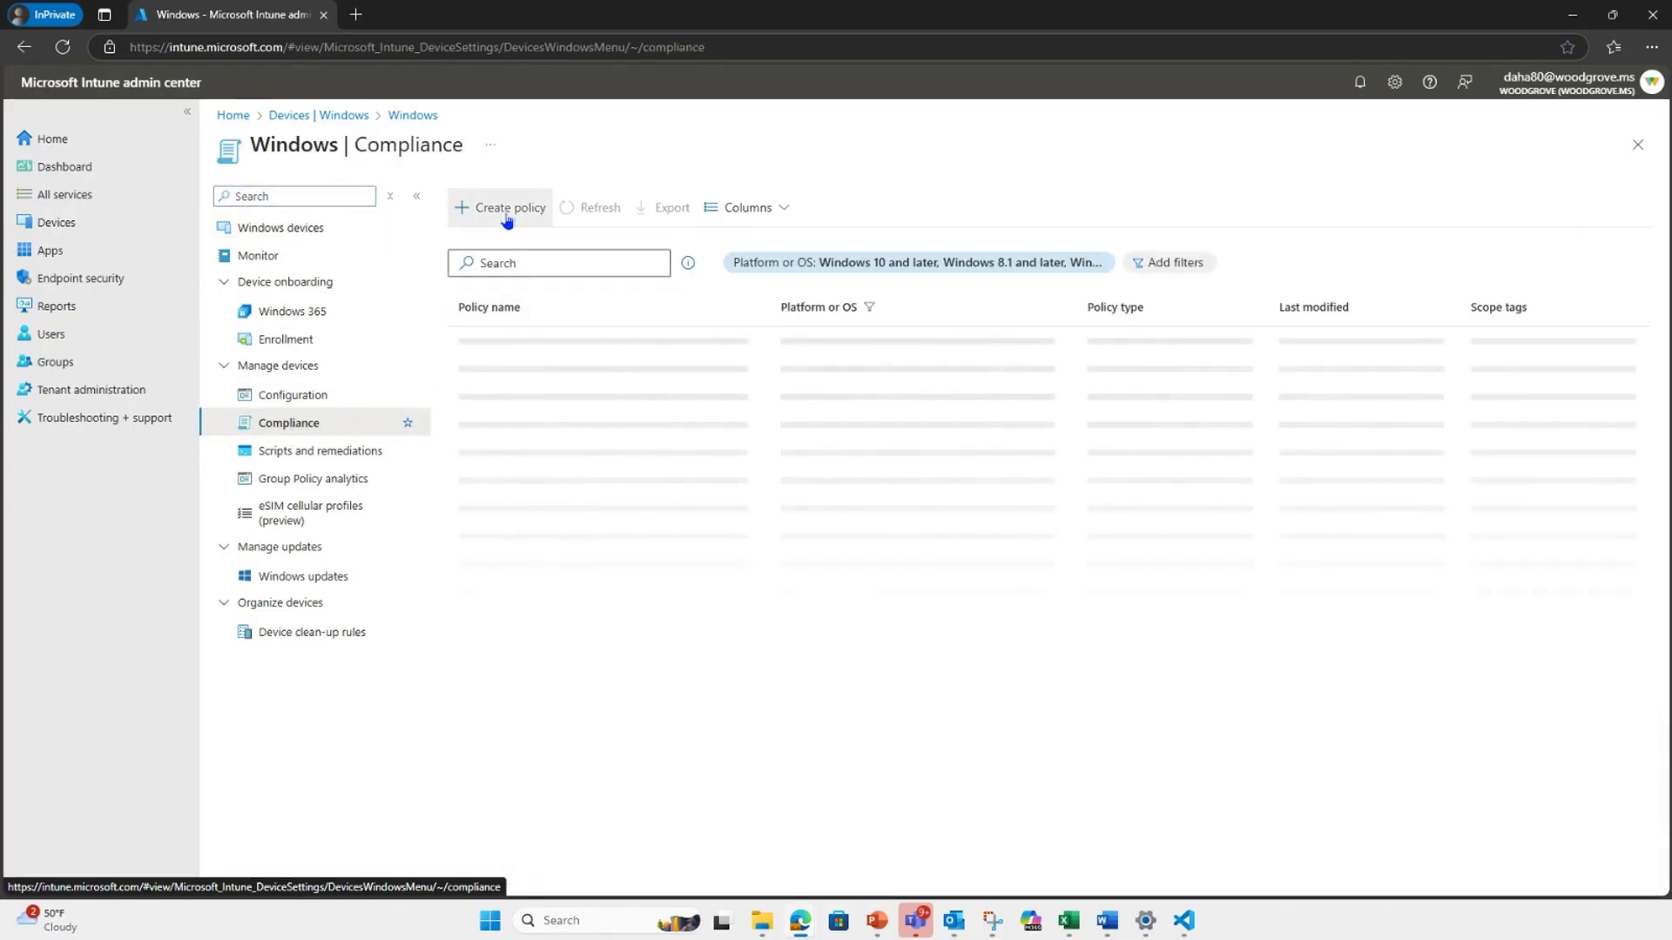
pyautogui.click(507, 219)
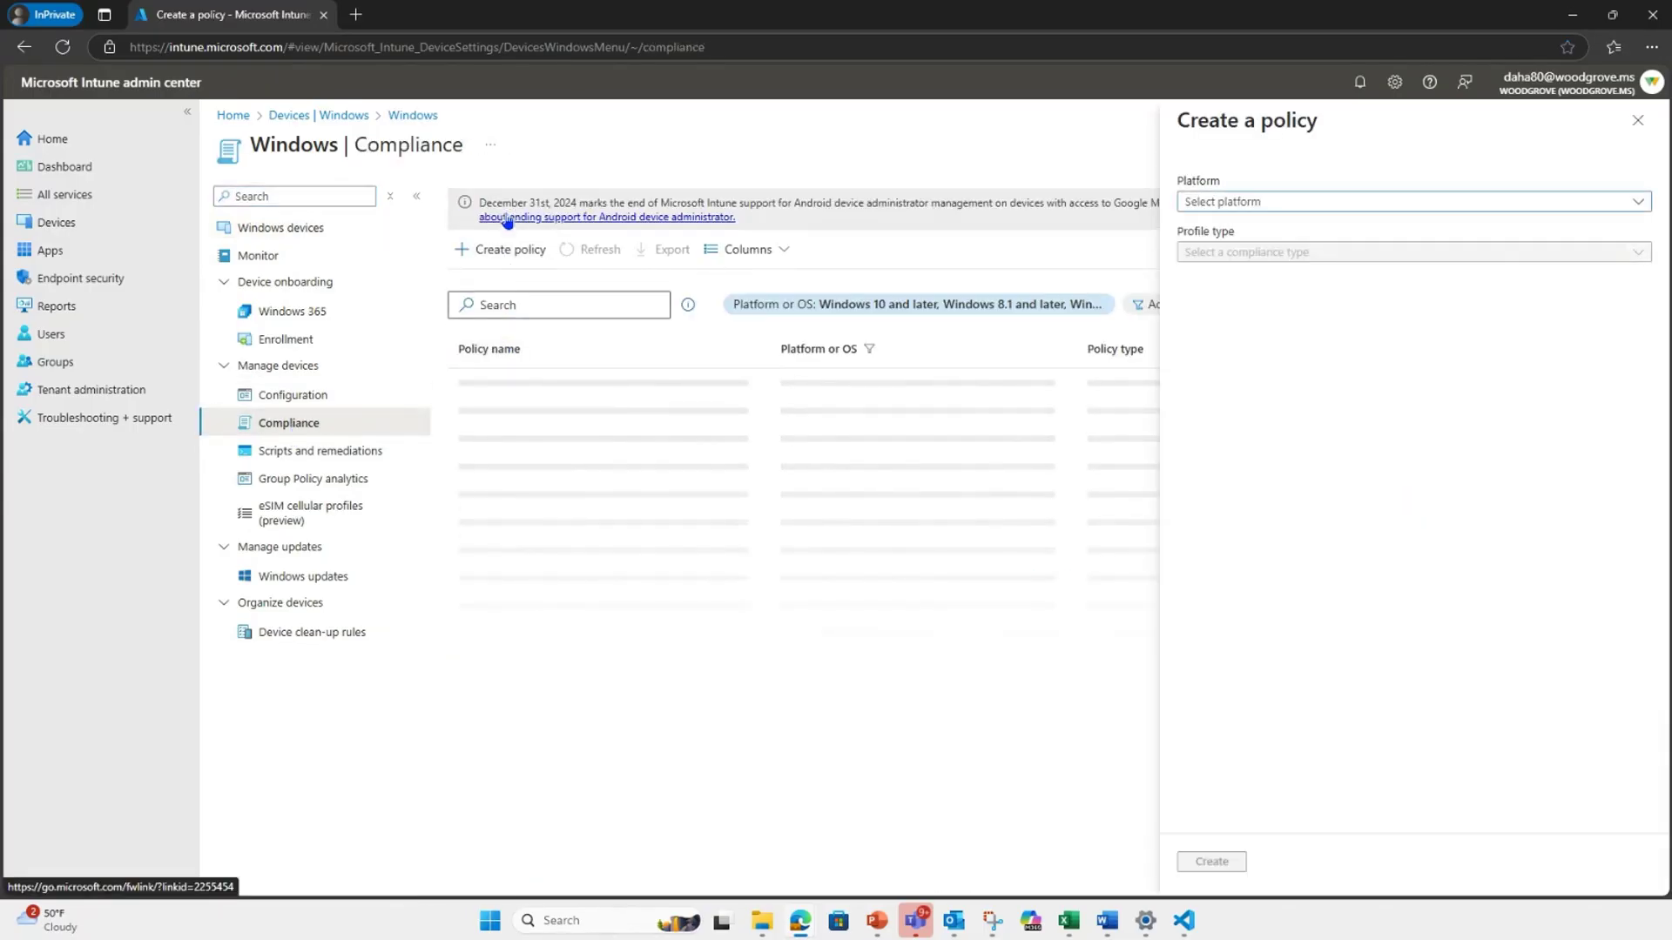
pyautogui.click(1280, 206)
pyautogui.click(1286, 228)
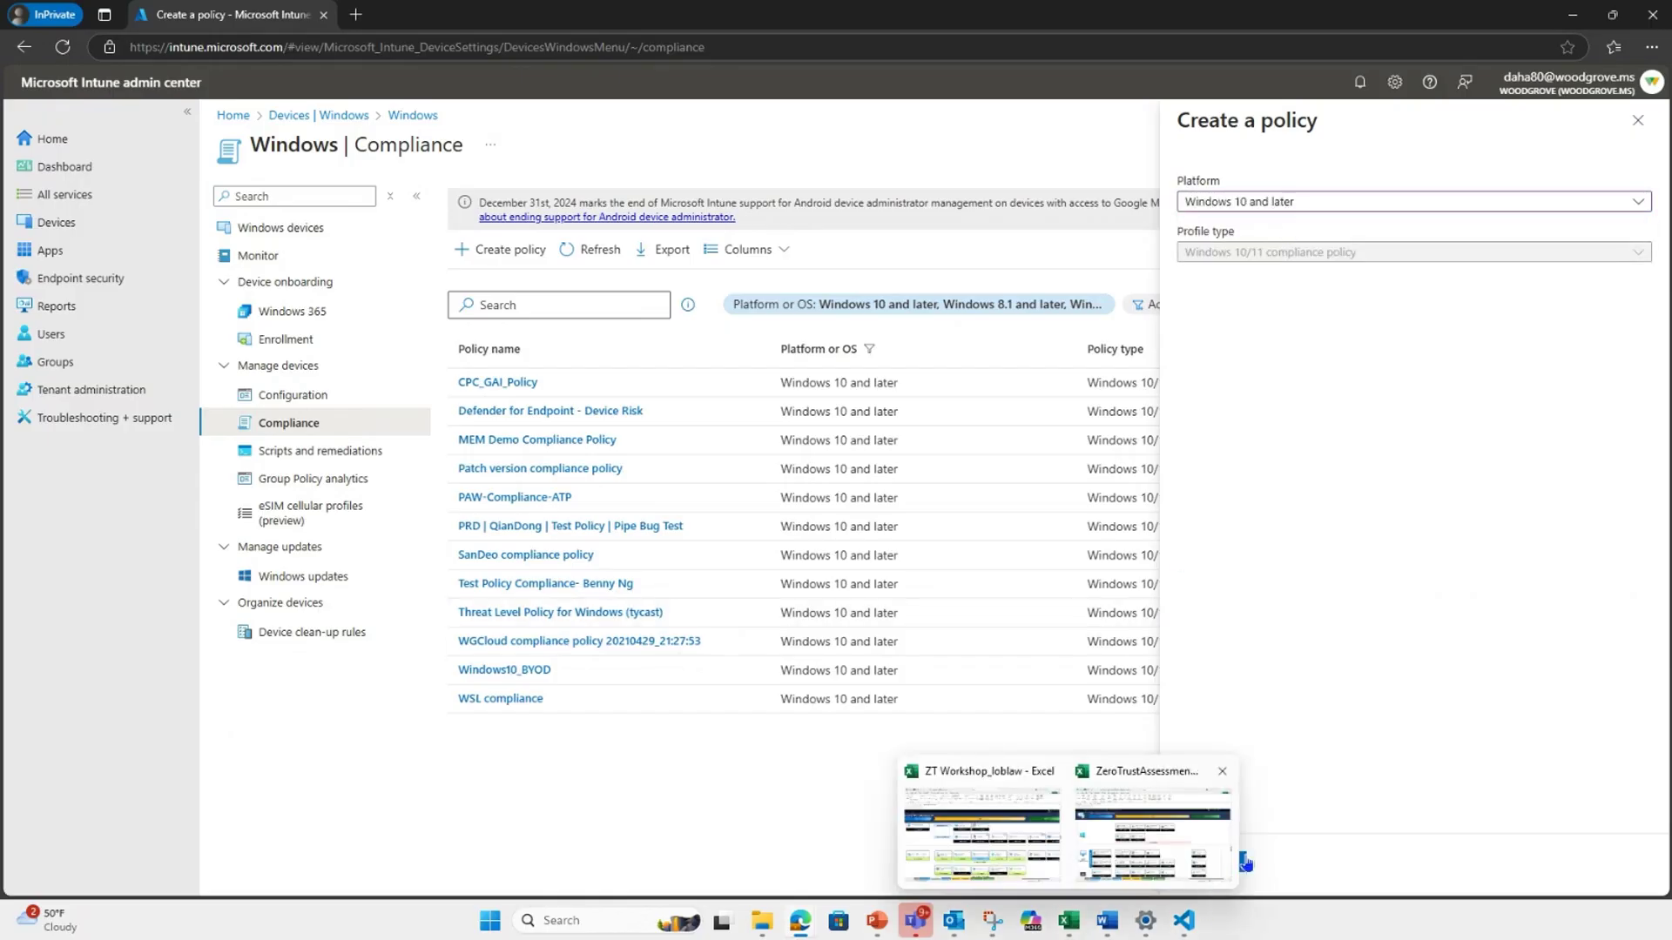
pyautogui.click(1237, 862)
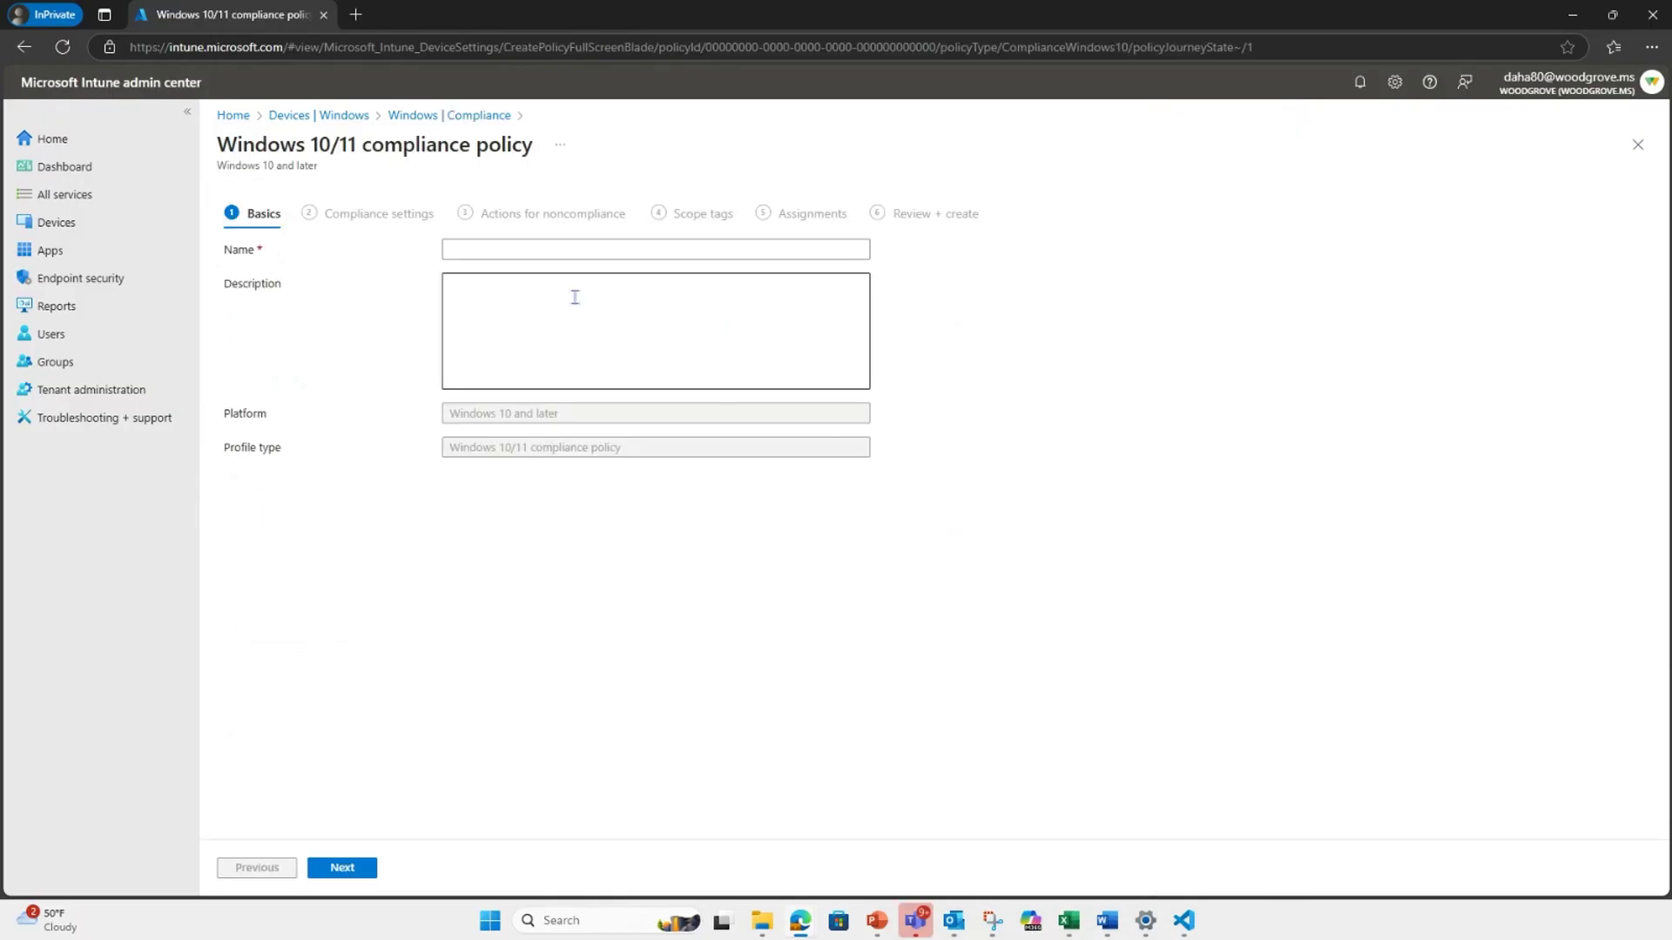
pyautogui.click(574, 250)
pyautogui.write('Windows Compliance')
pyautogui.click(365, 869)
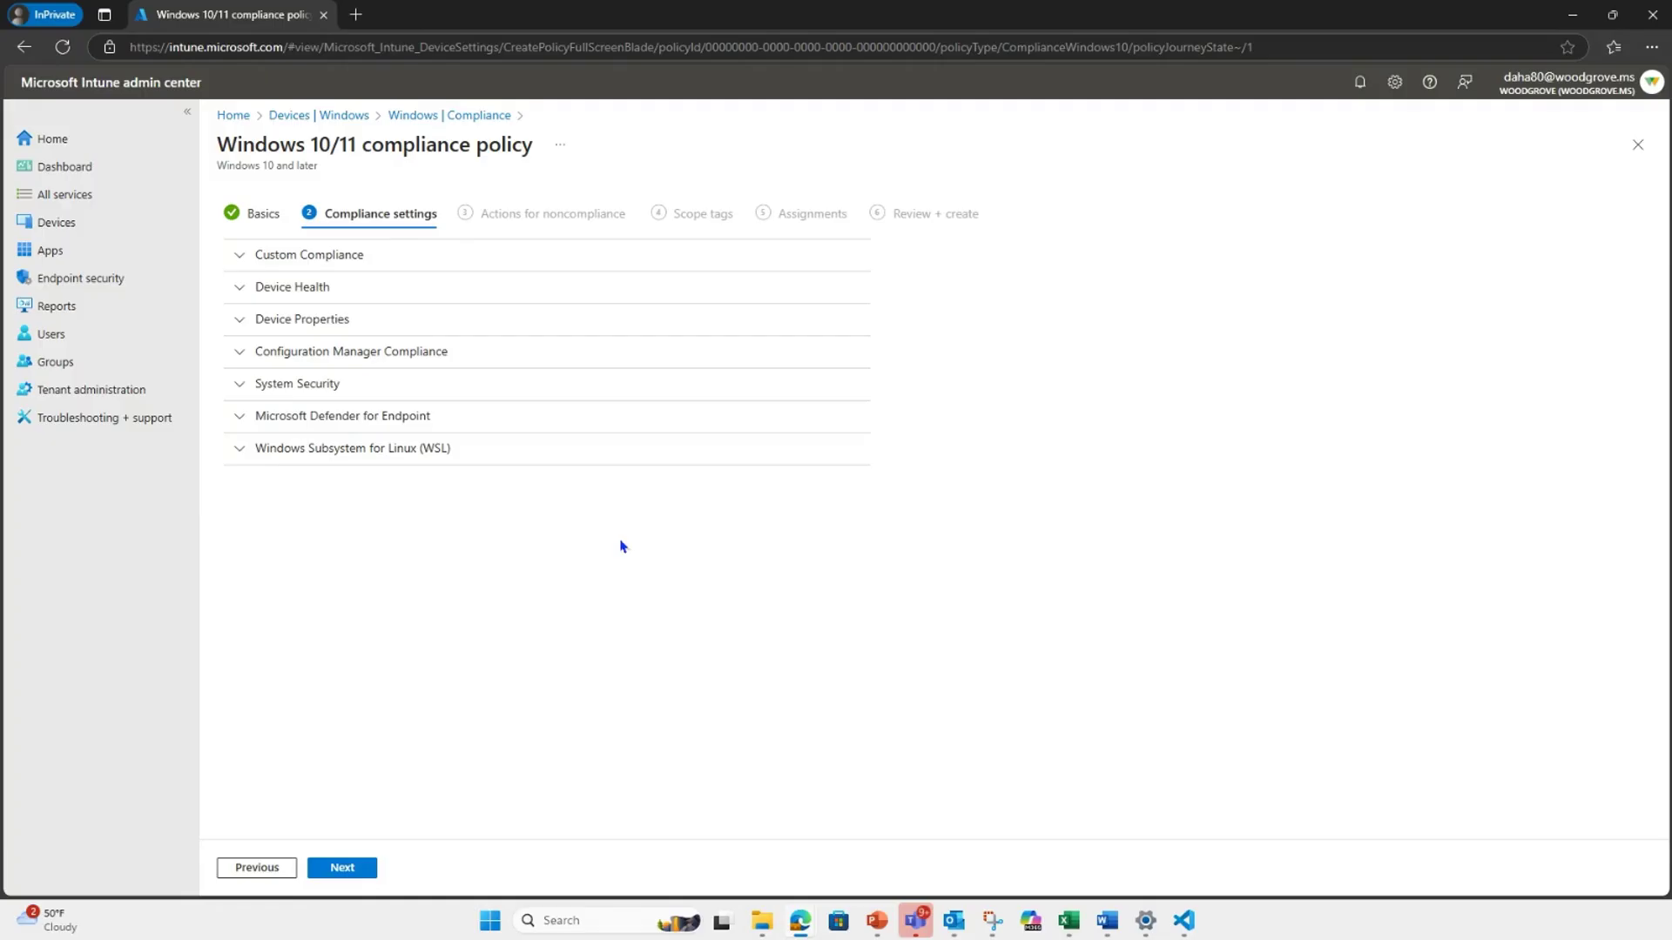
pyautogui.click(410, 266)
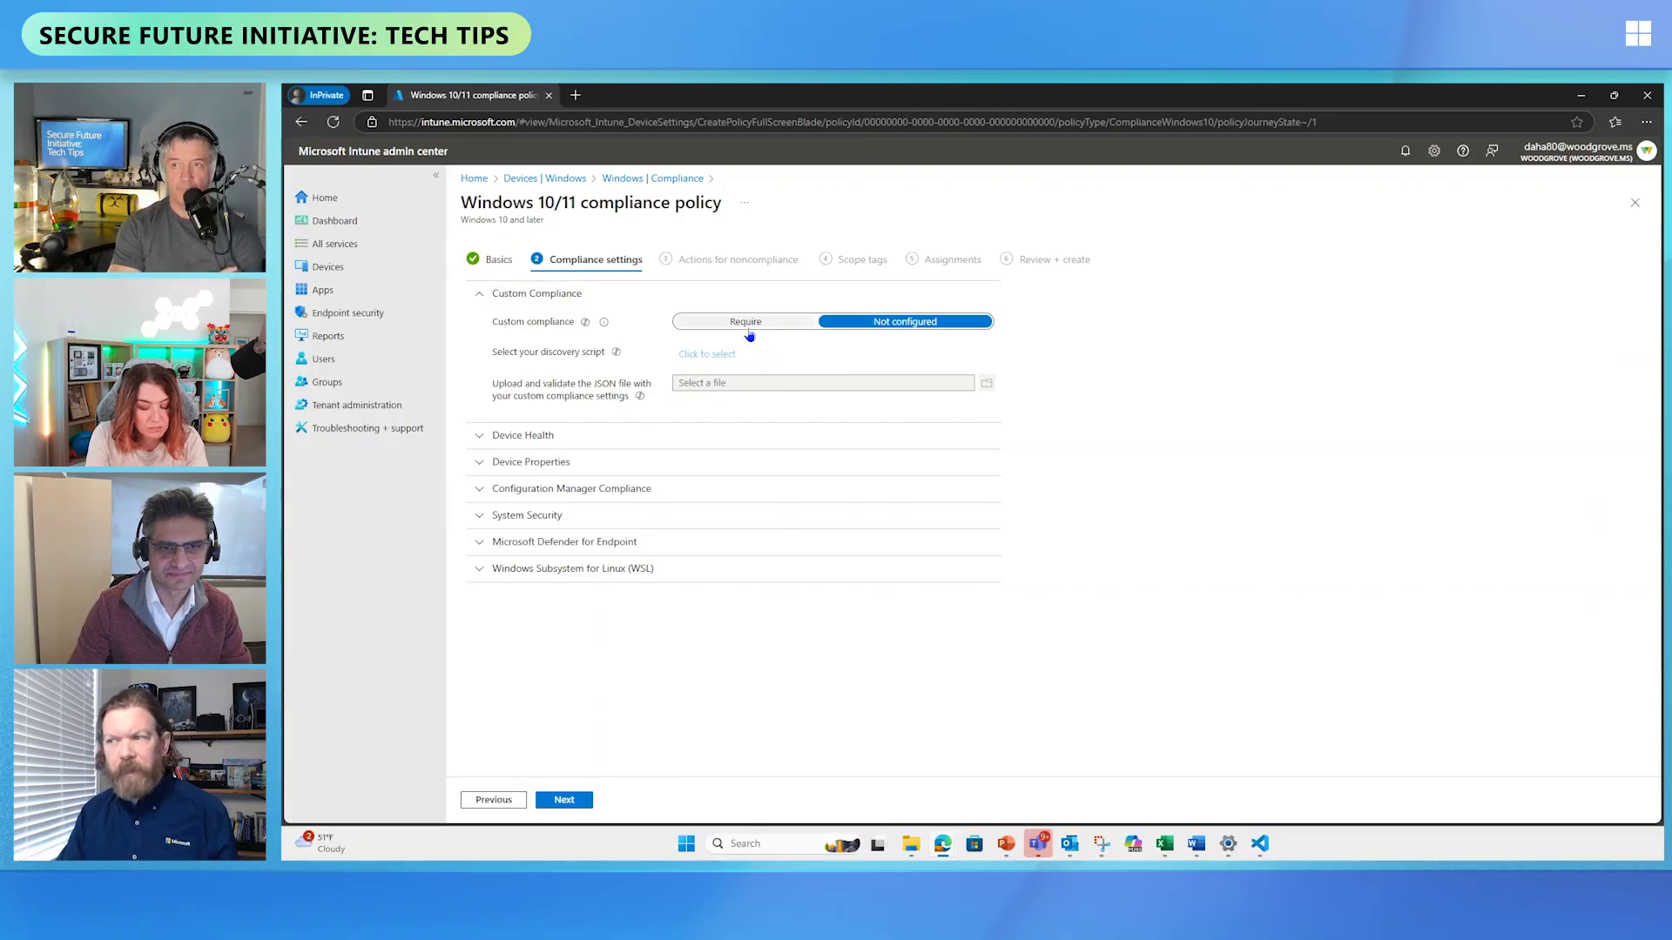
pyautogui.click(680, 294)
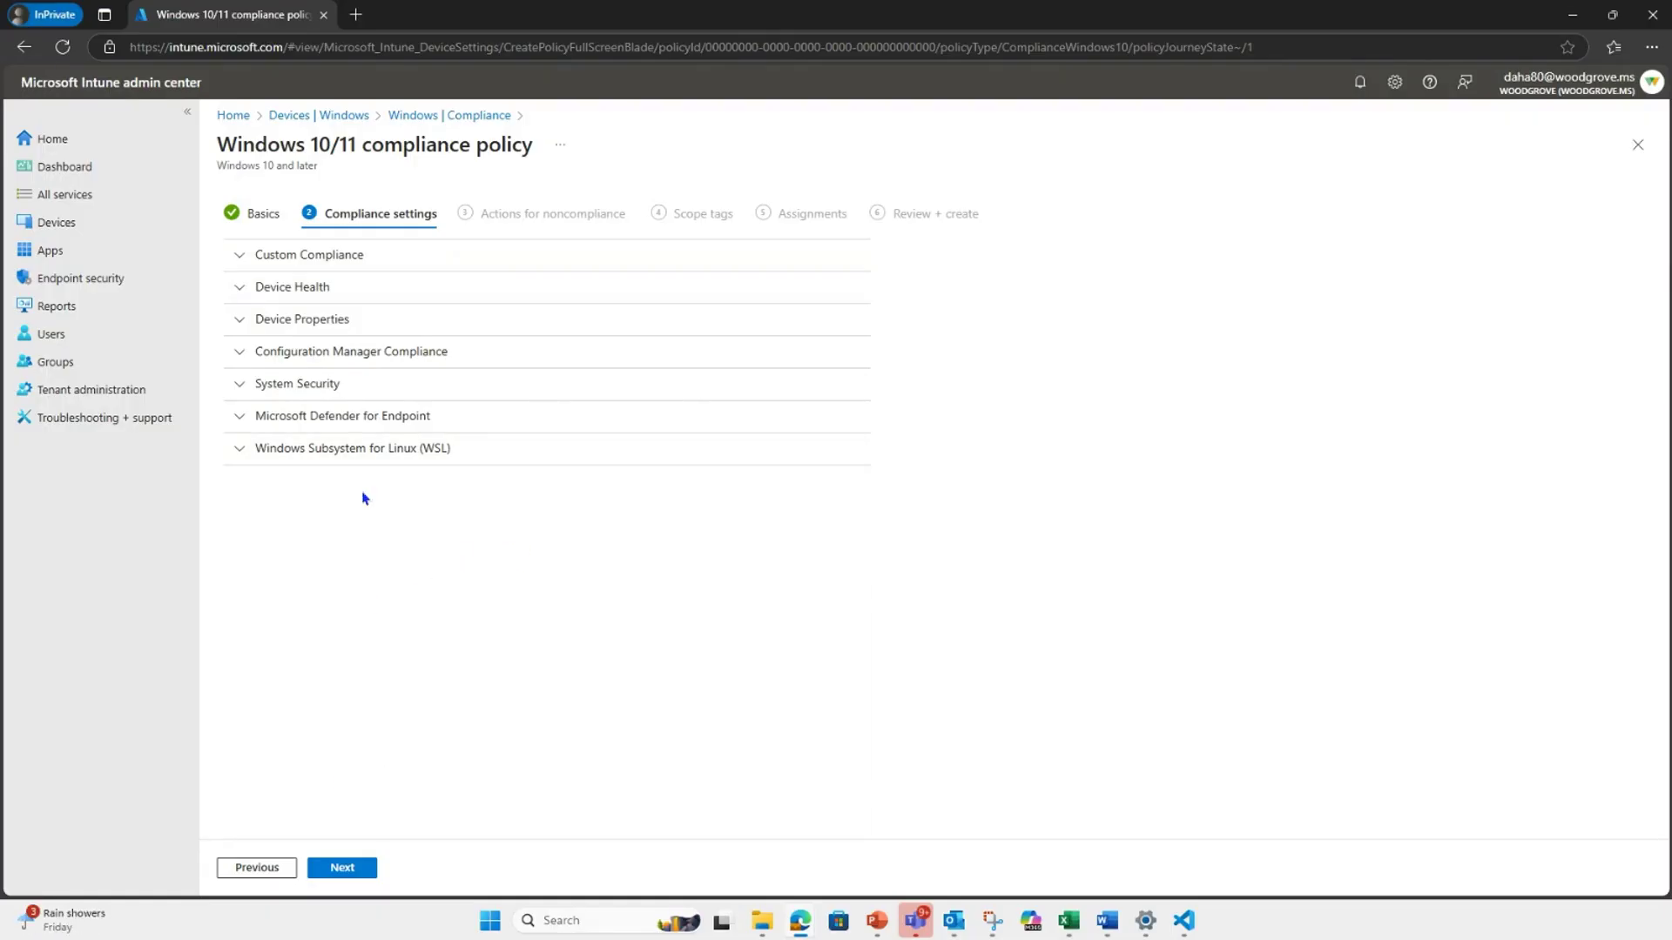
# - Require BitLocker and Secure Boot under Device Health, then expand Device Properties
pyautogui.click(307, 300)
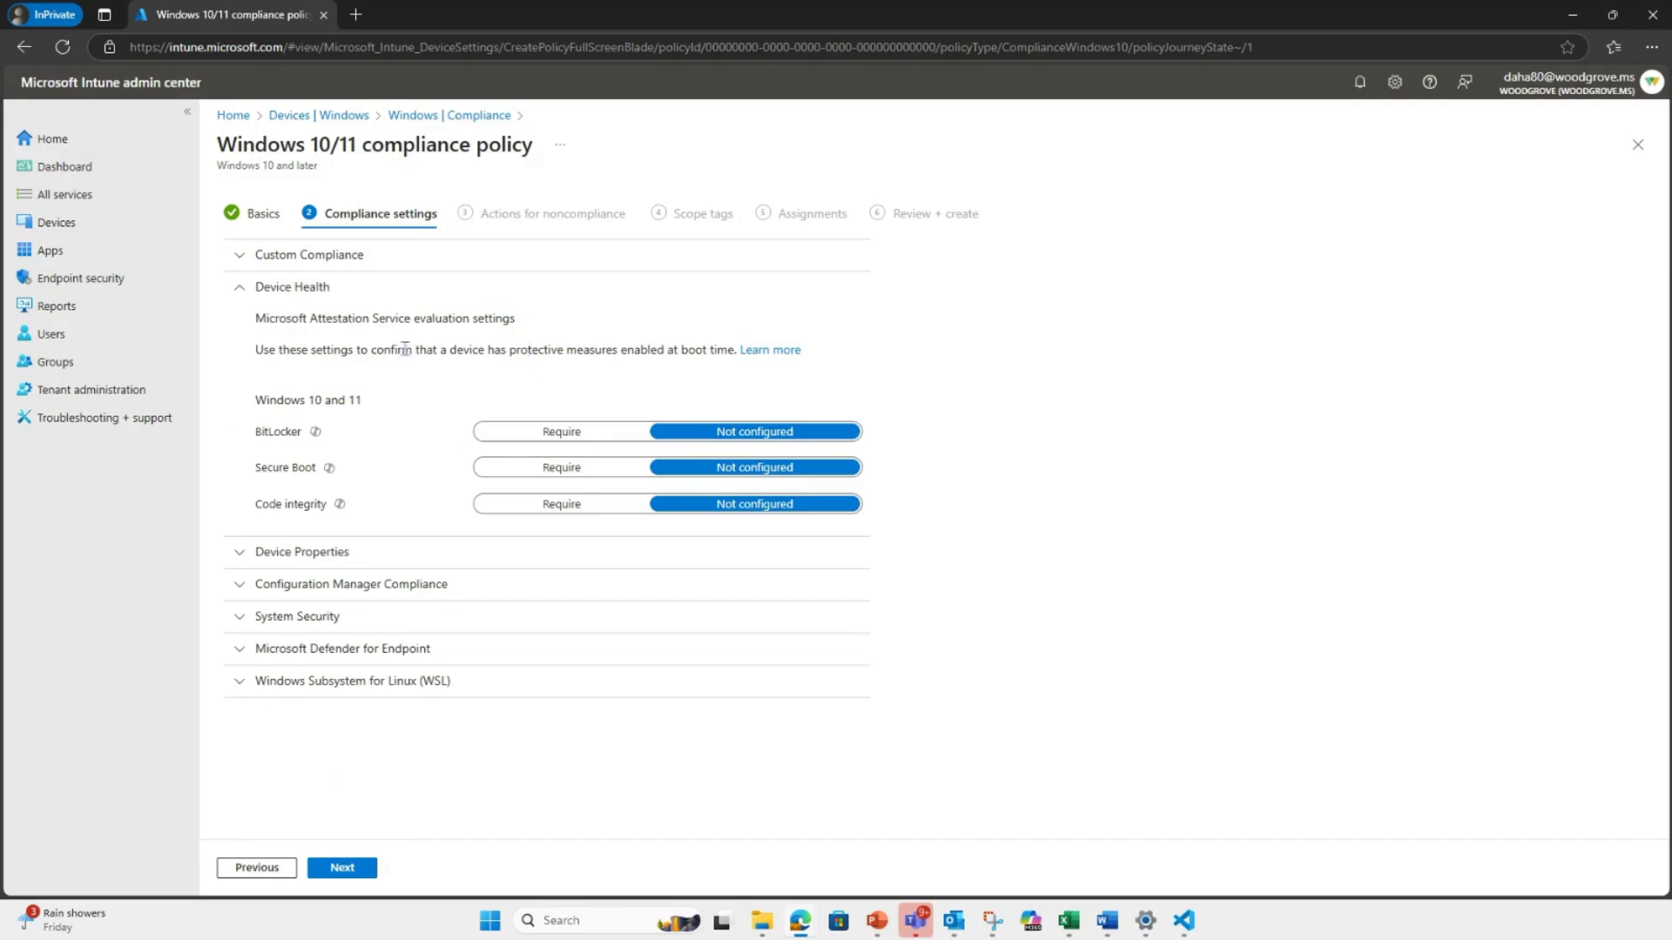
pyautogui.click(589, 433)
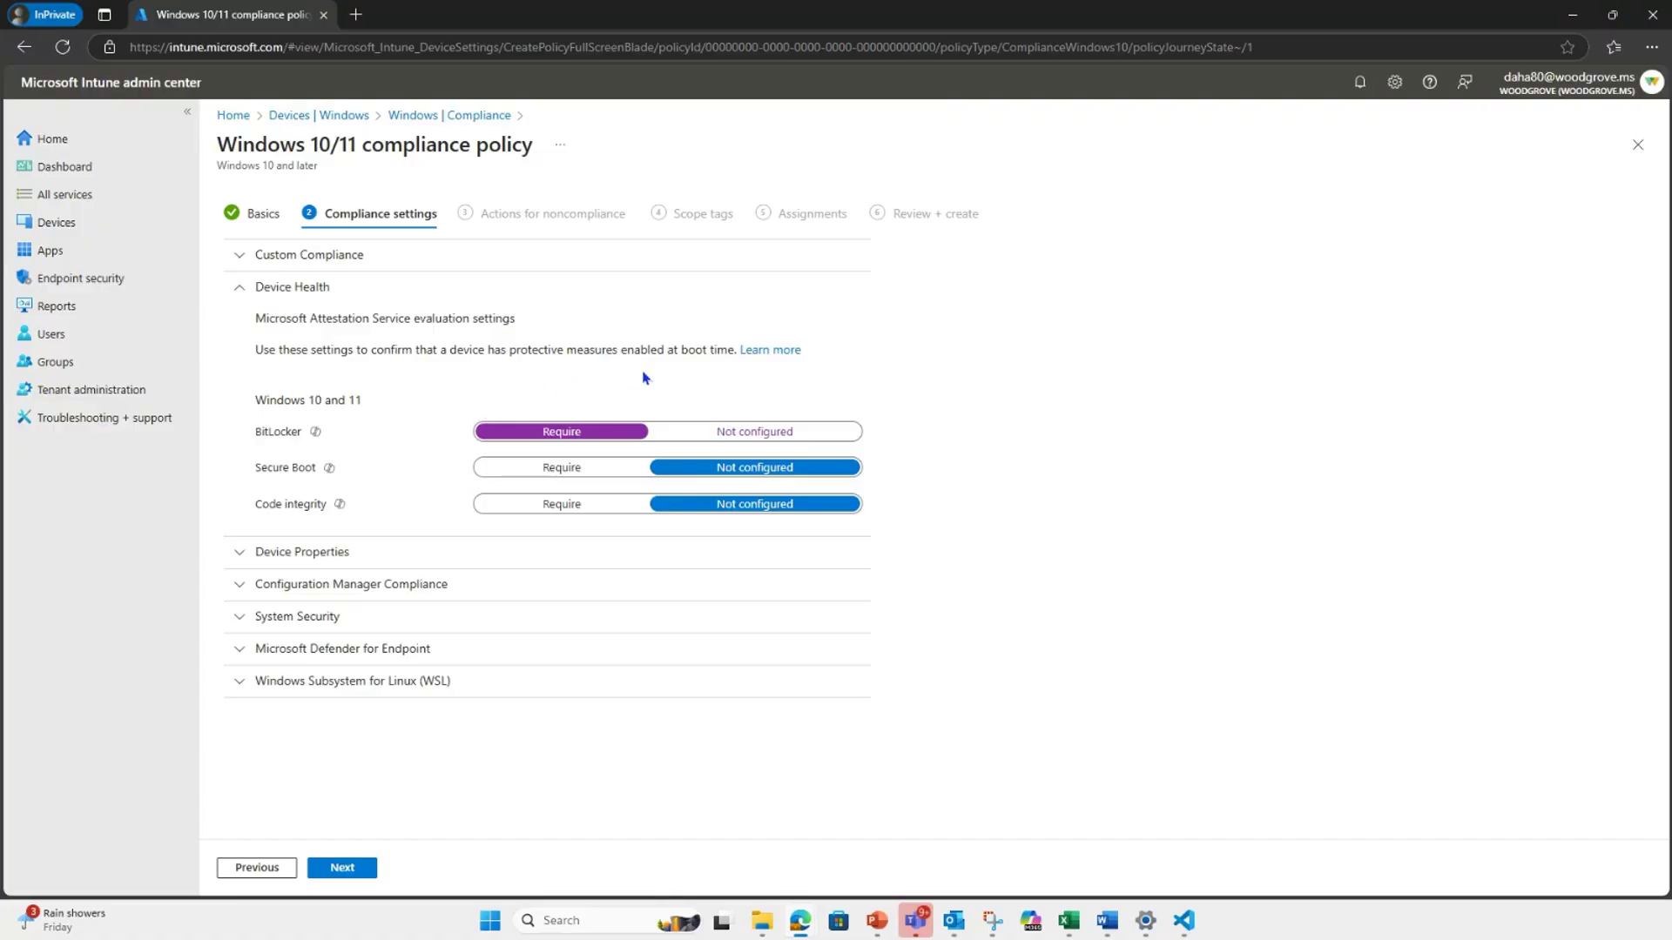
pyautogui.click(583, 473)
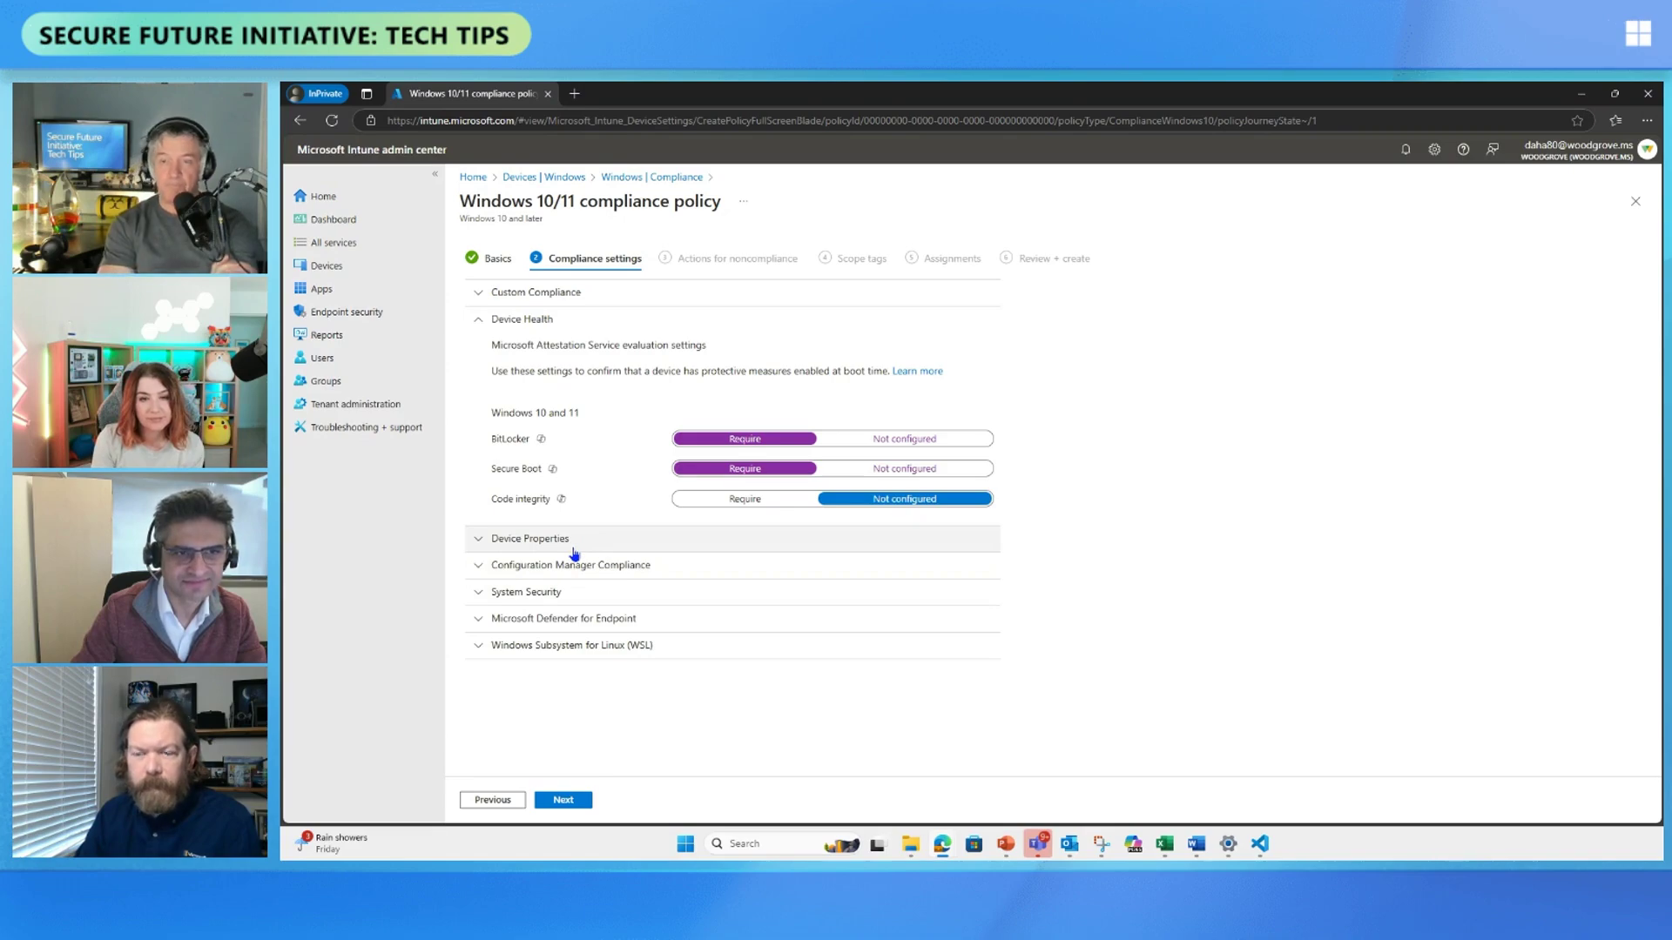
pyautogui.click(573, 546)
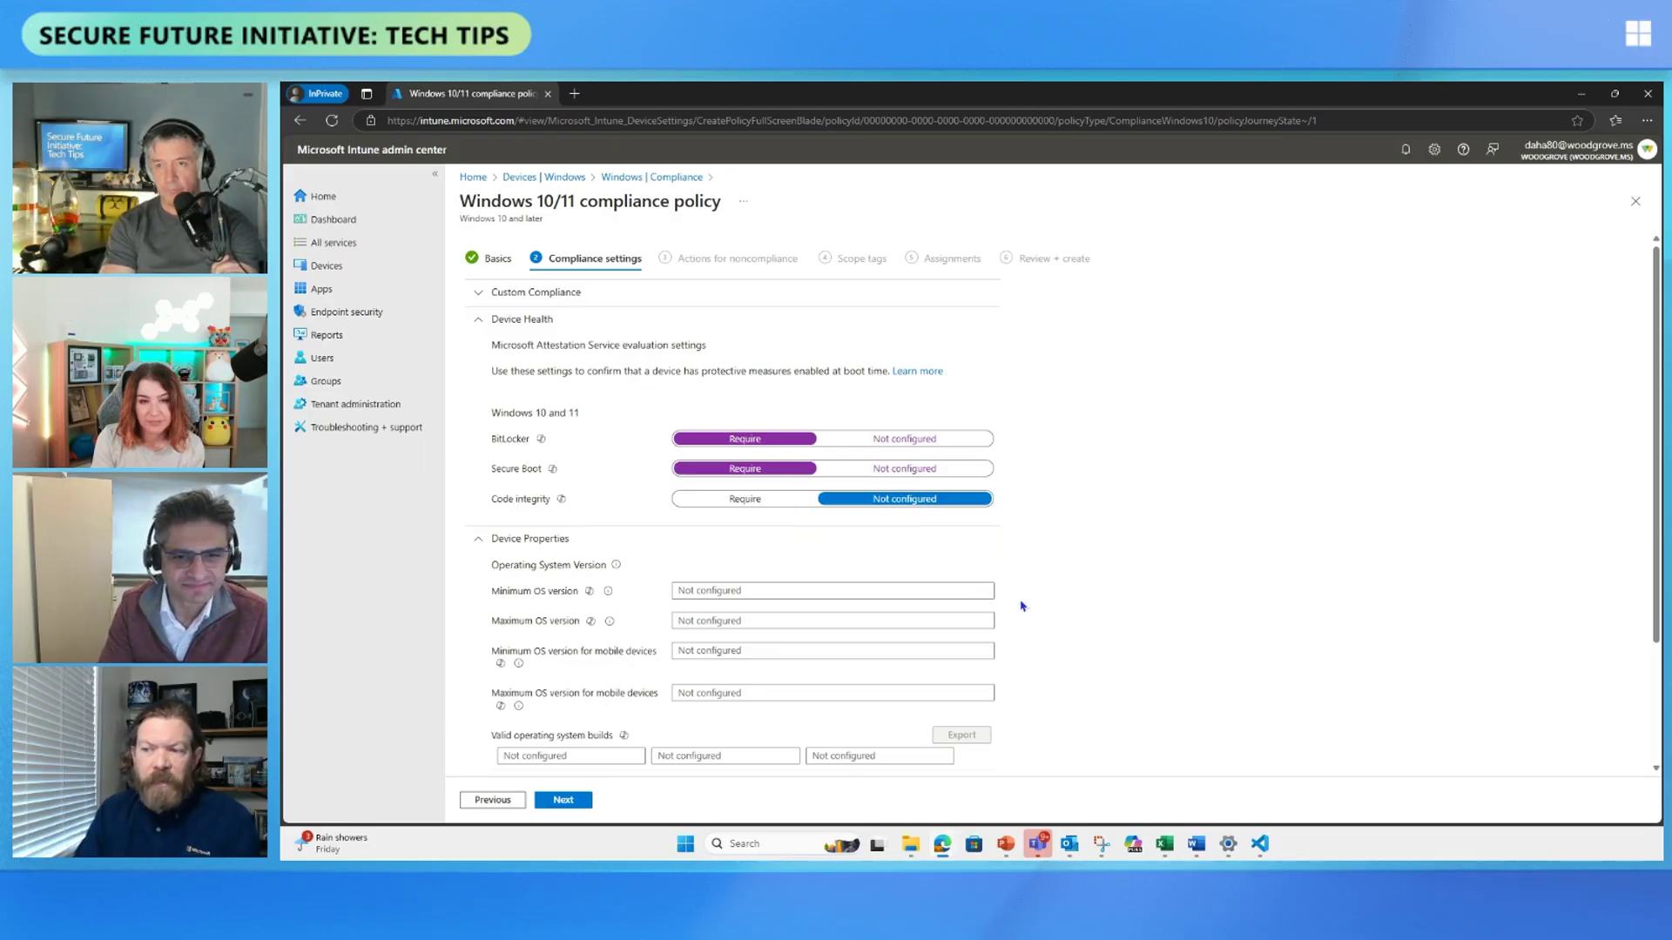
# - Scroll past the OS version fields and expand the System Security section
pyautogui.scroll(-1, 1035, 624)
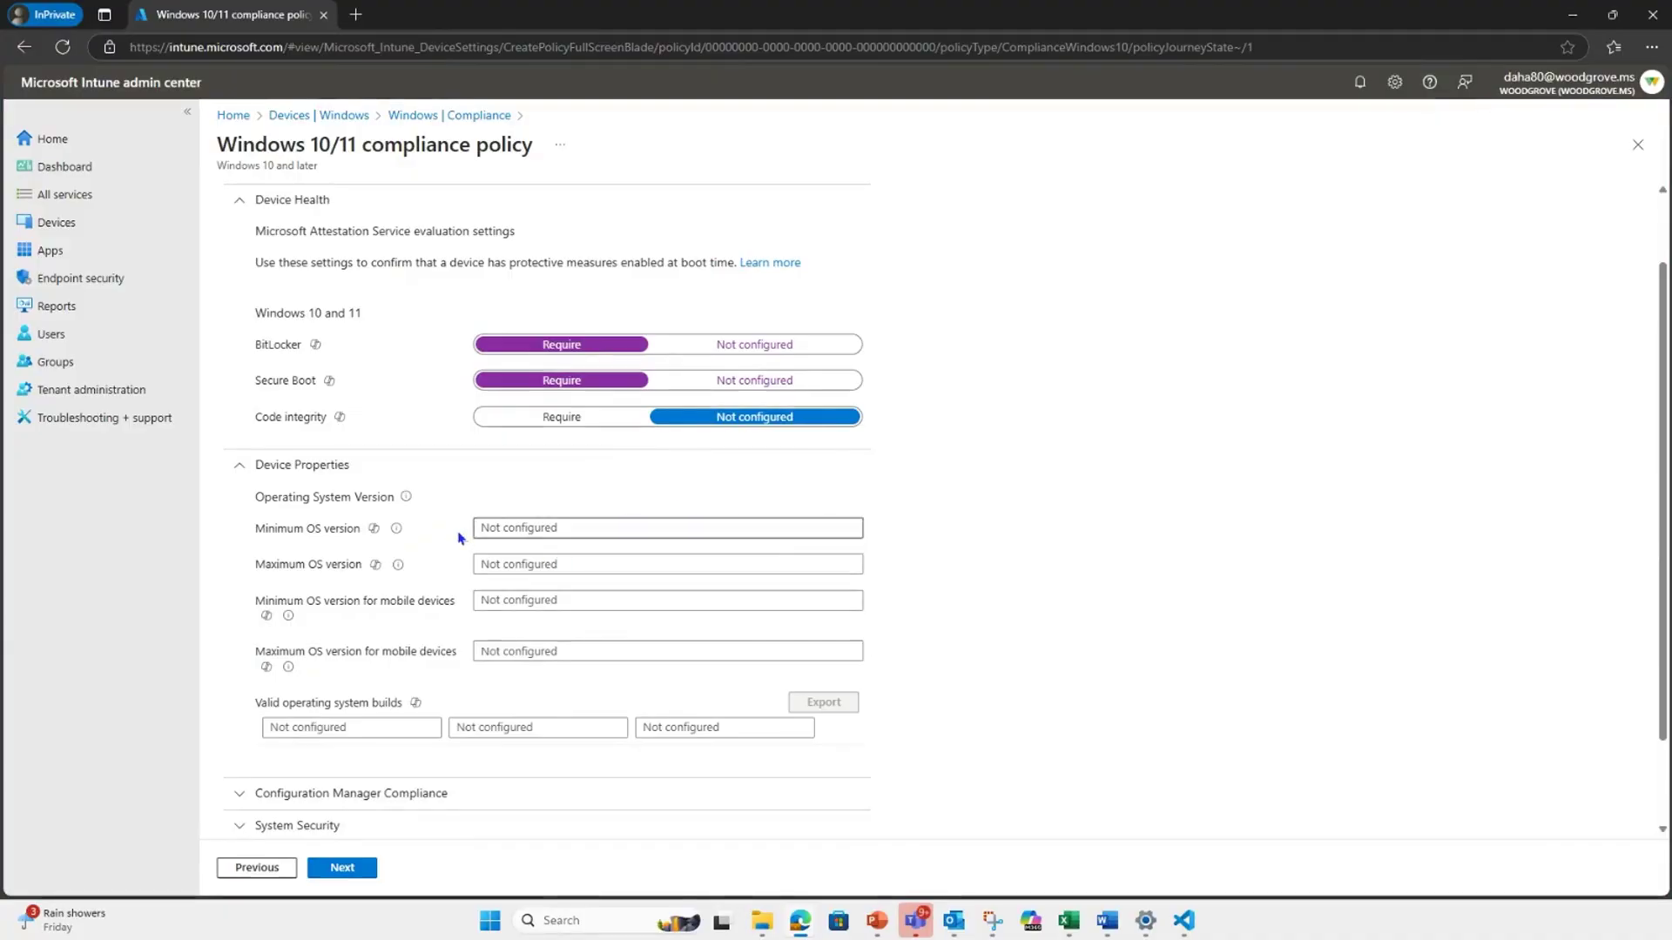
pyautogui.moveTo(403, 533)
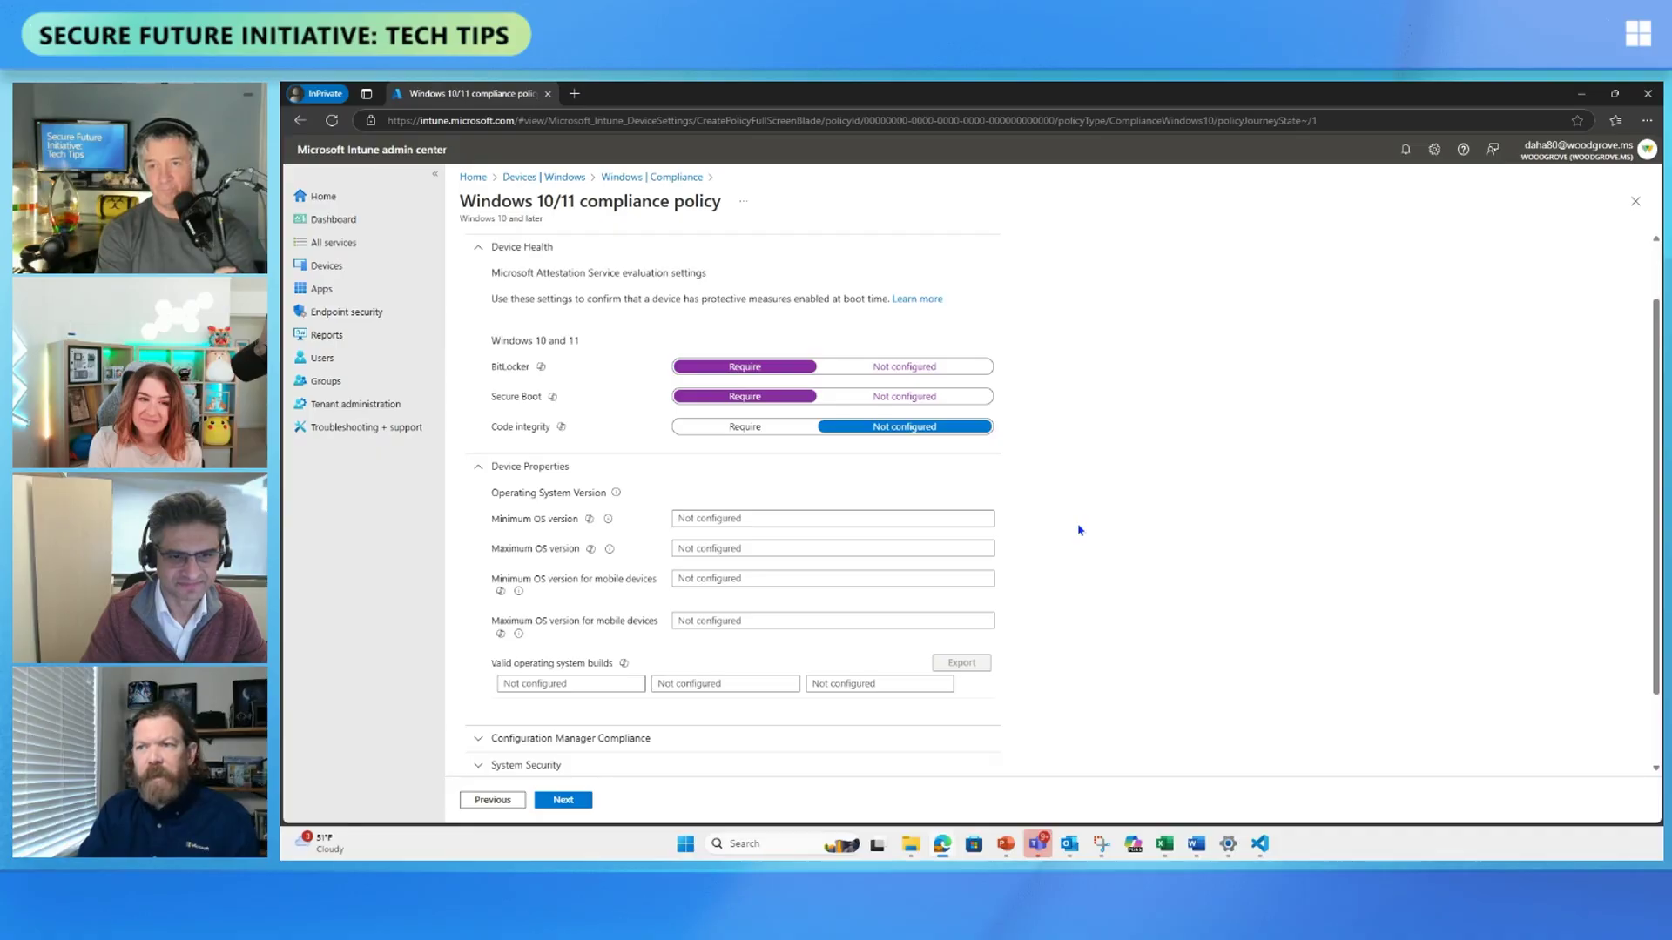
pyautogui.scroll(-1, 1123, 388)
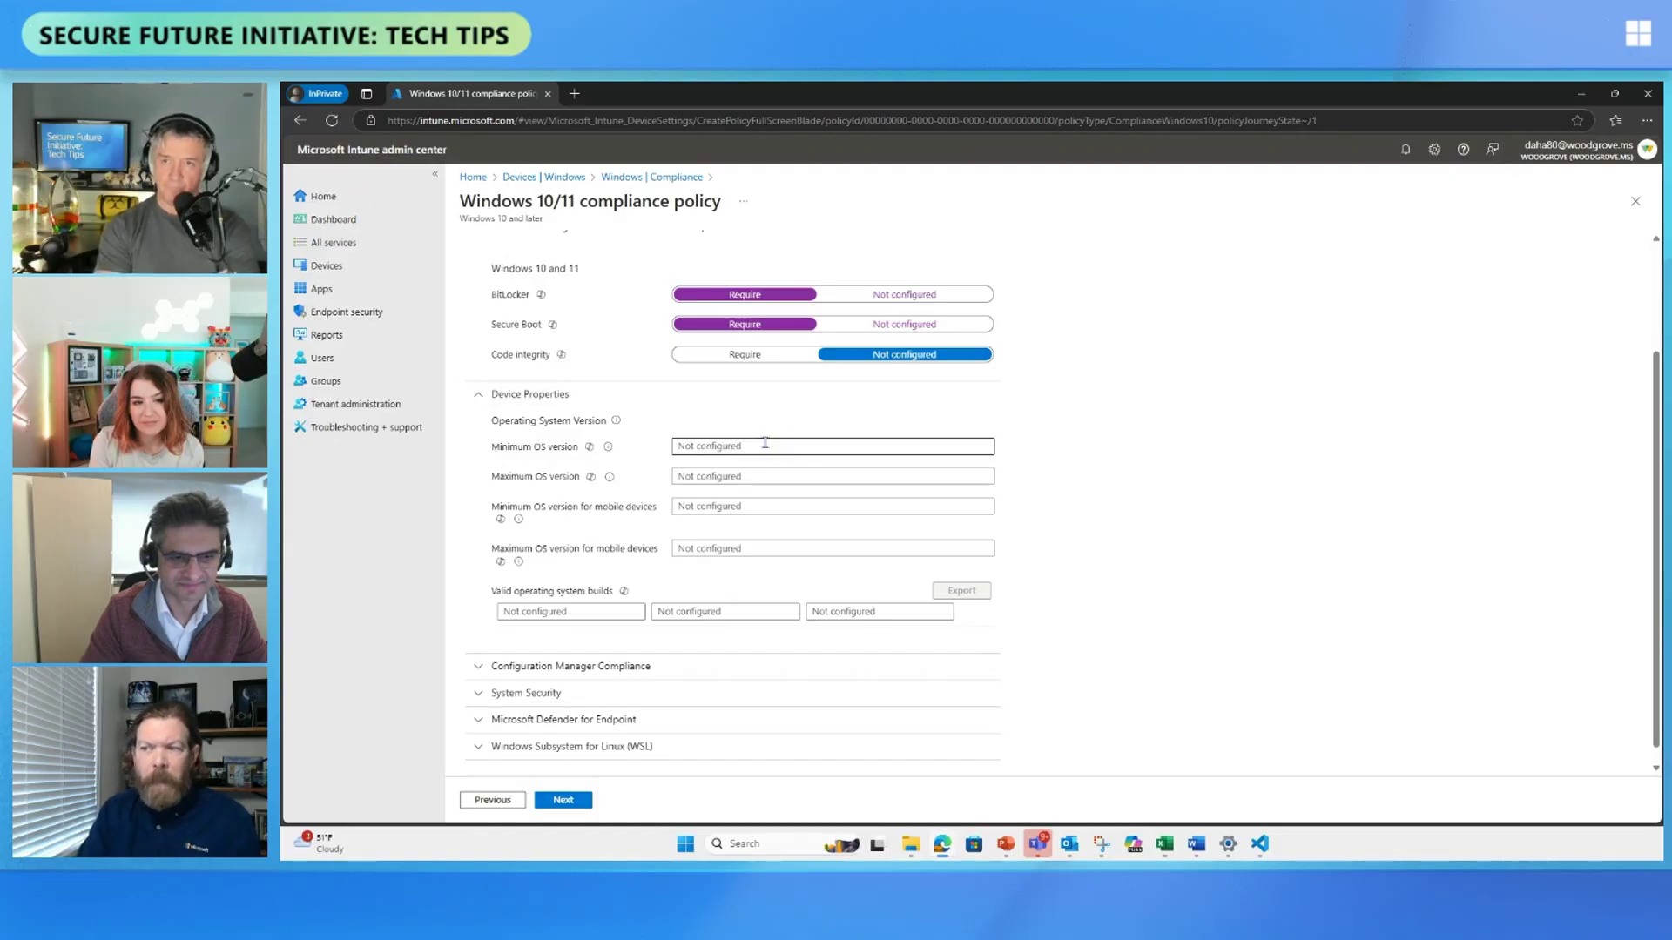
pyautogui.scroll(-1, 1105, 478)
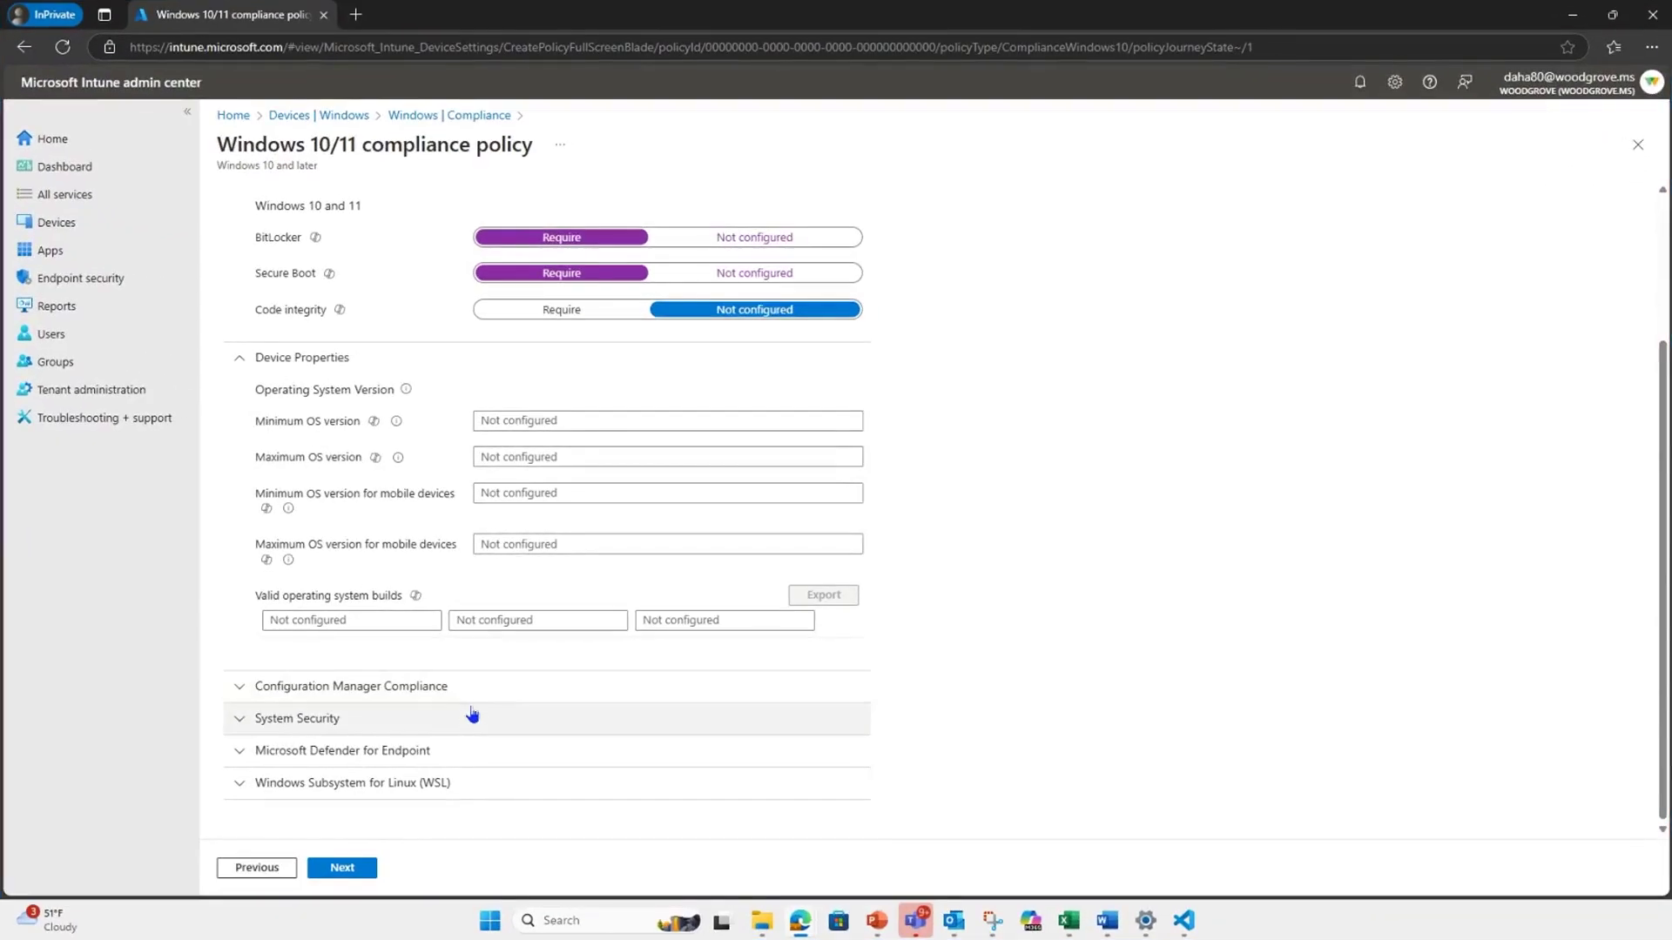
pyautogui.click(758, 678)
# - Require a password to unlock devices and block simple passwords
pyautogui.scroll(-6, 937, 614)
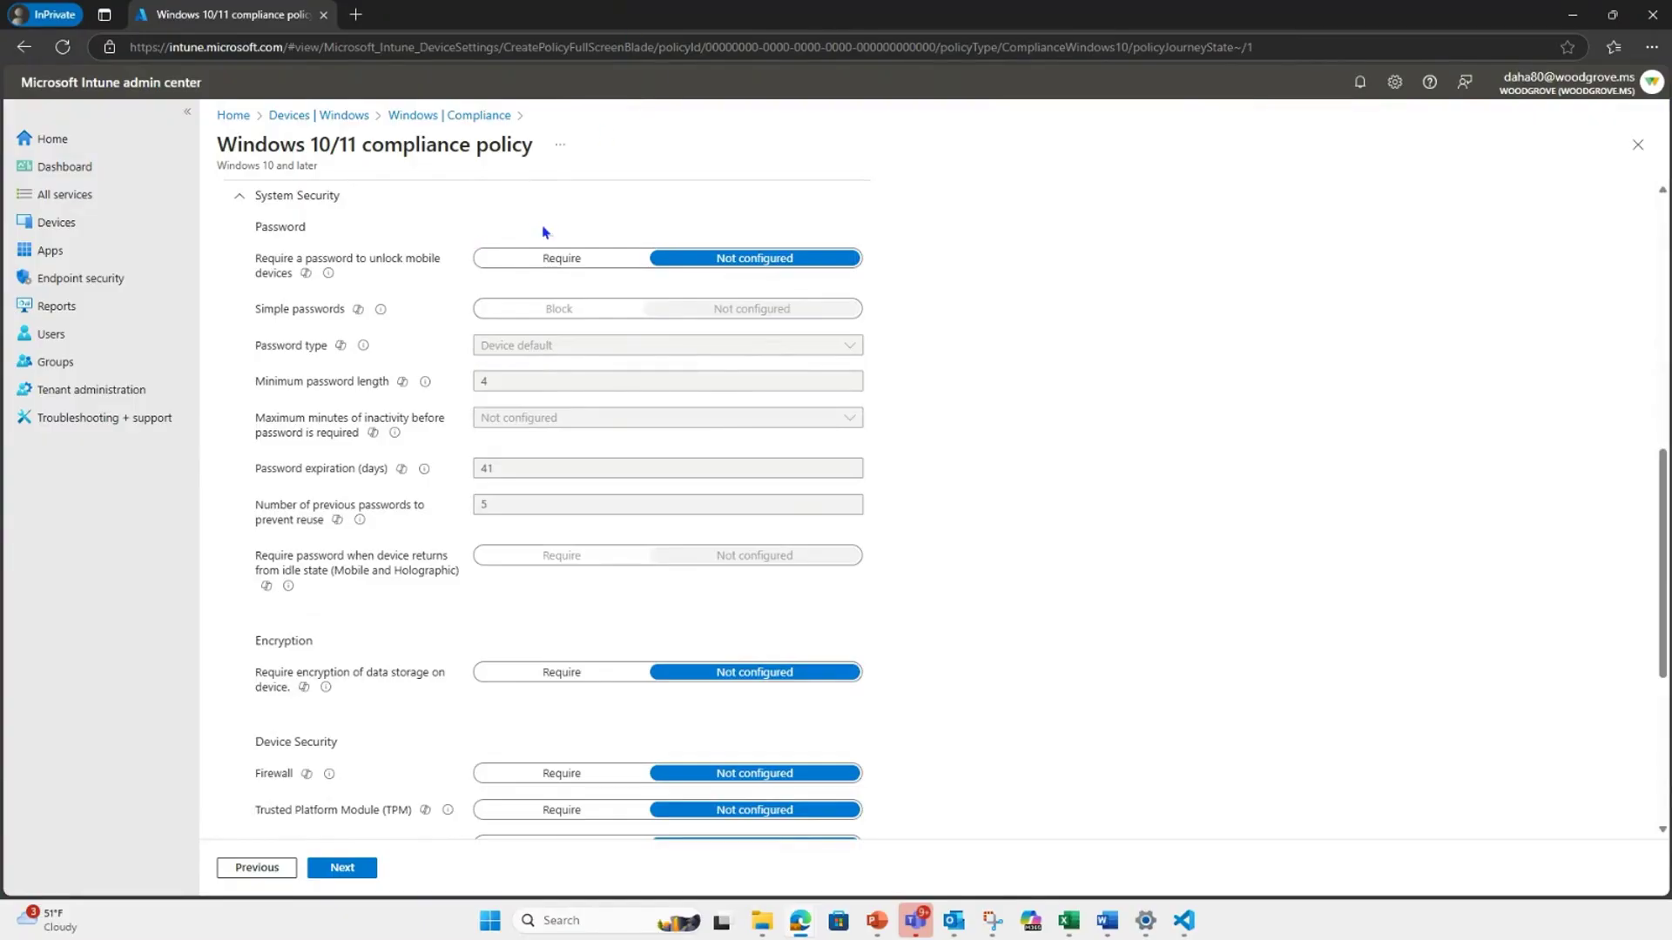
pyautogui.click(571, 264)
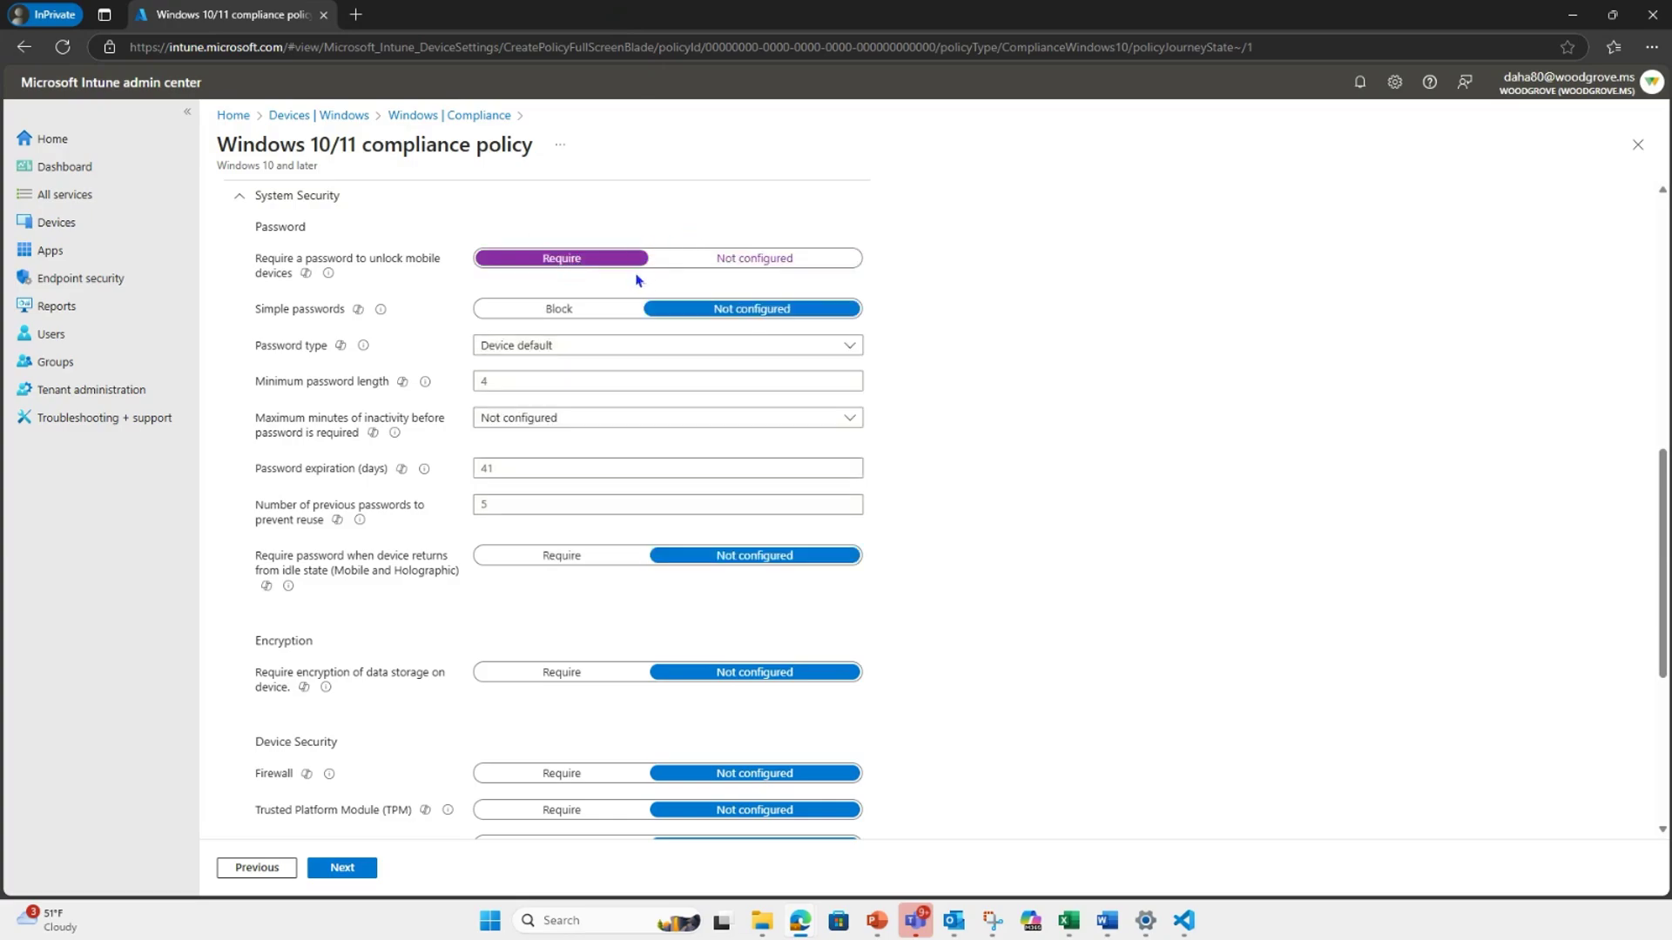
pyautogui.click(588, 314)
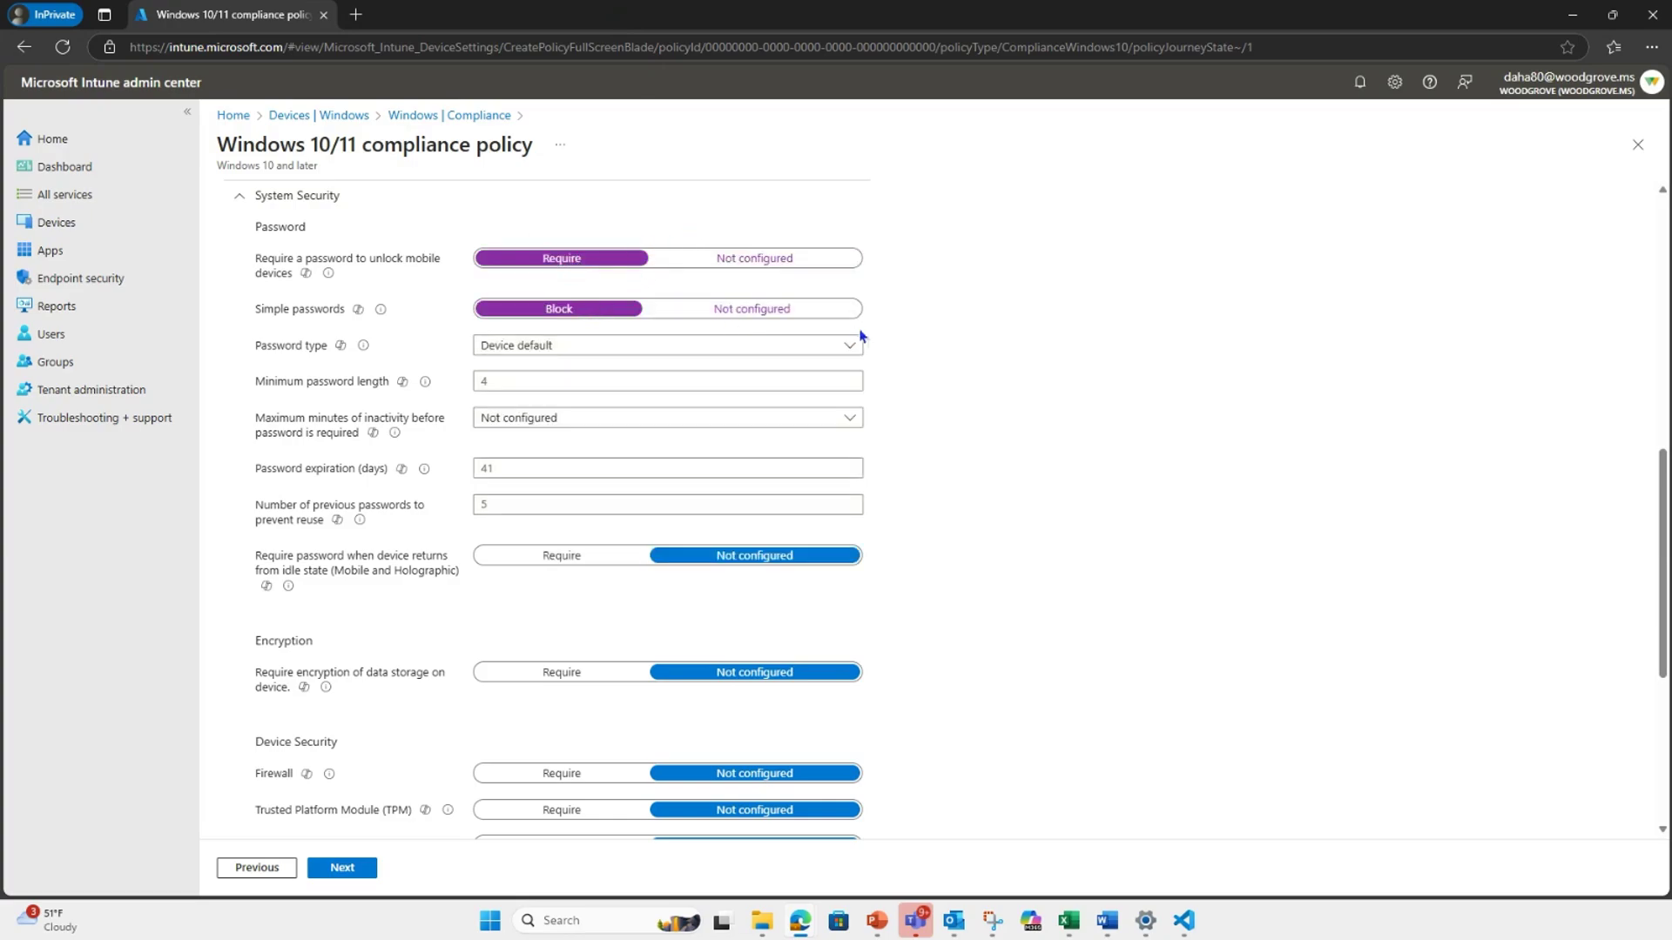
# - Require Firewall and Trusted Platform Module (TPM) under Device Security
pyautogui.scroll(-2, 958, 392)
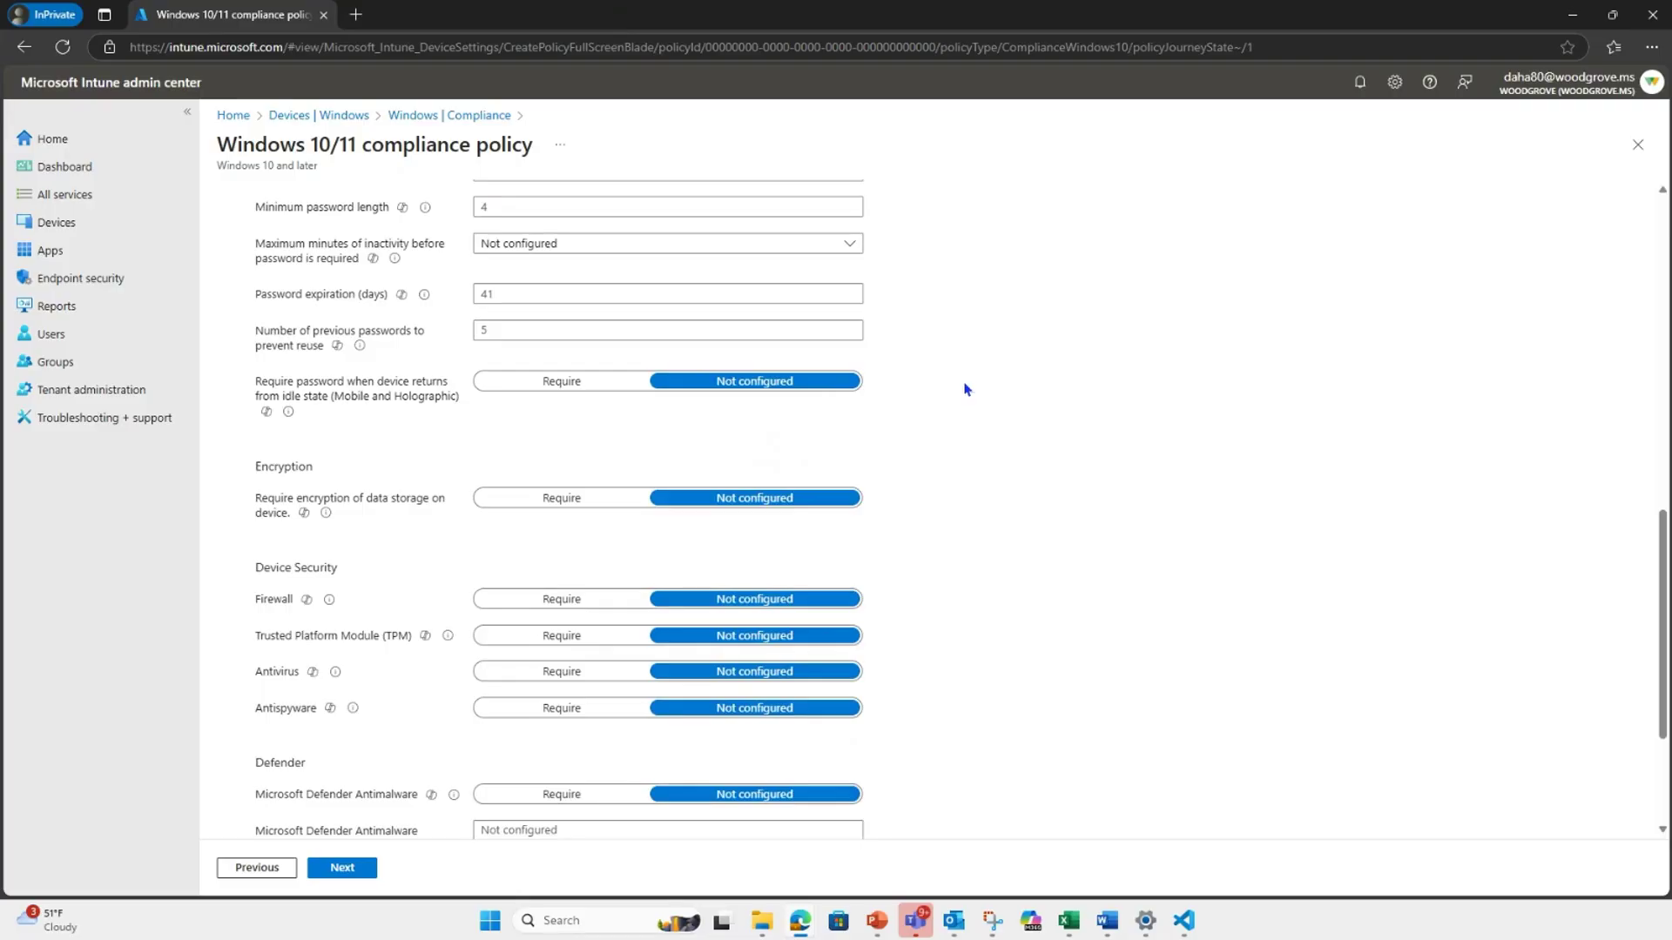
pyautogui.scroll(-2, 915, 462)
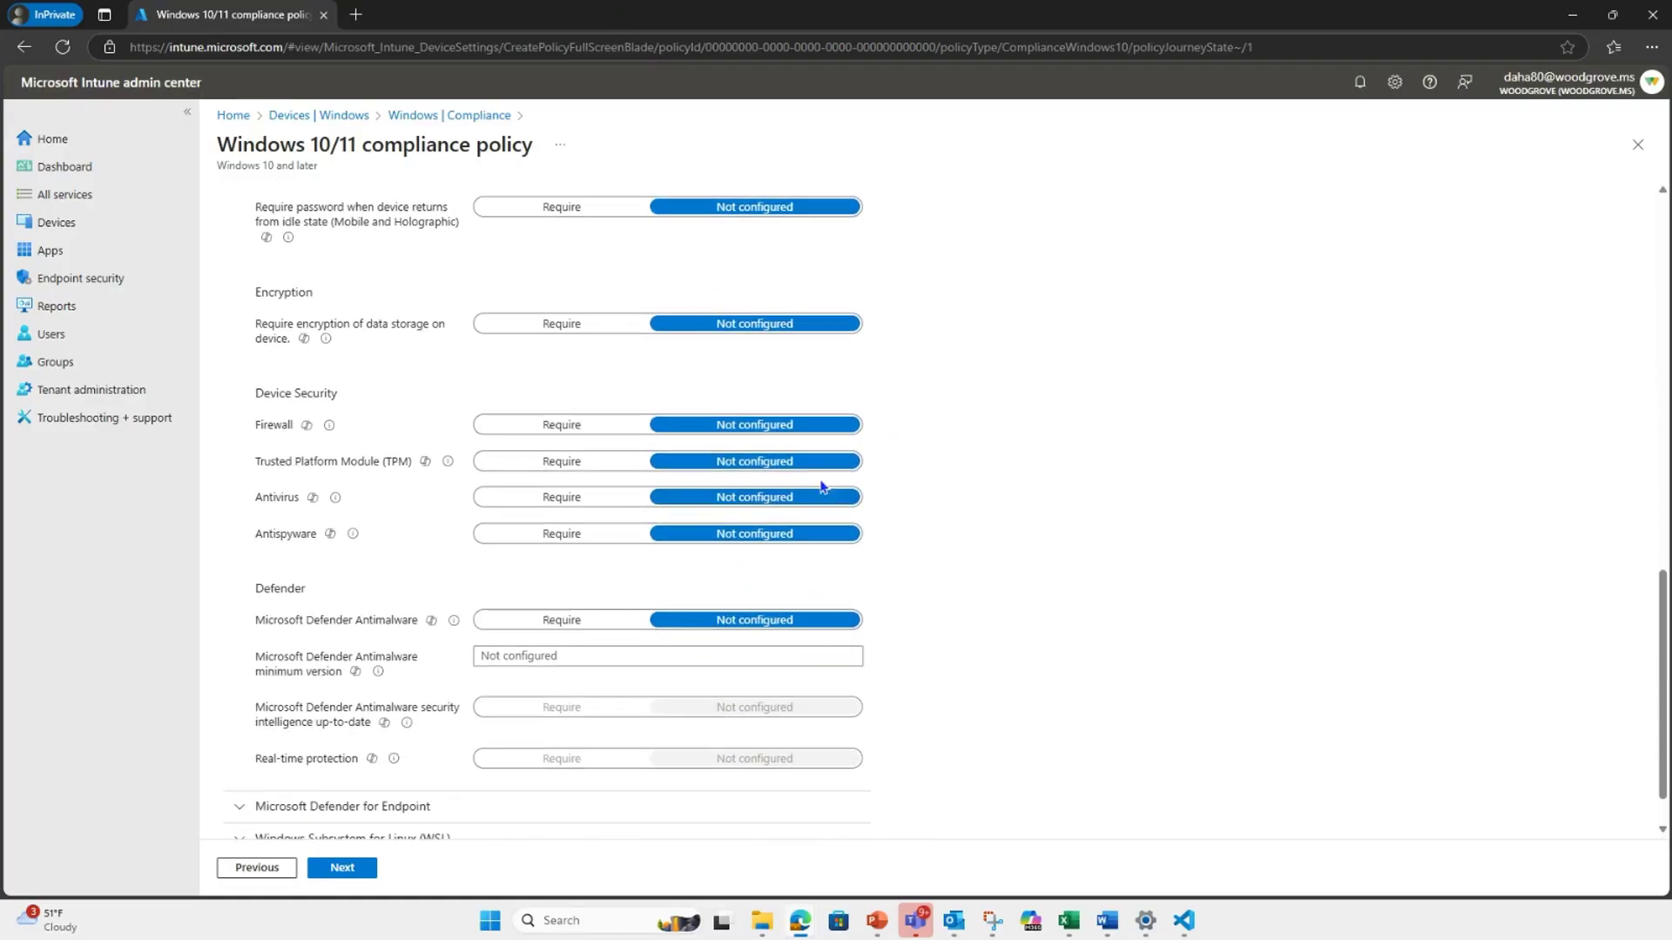
pyautogui.click(556, 425)
pyautogui.click(558, 462)
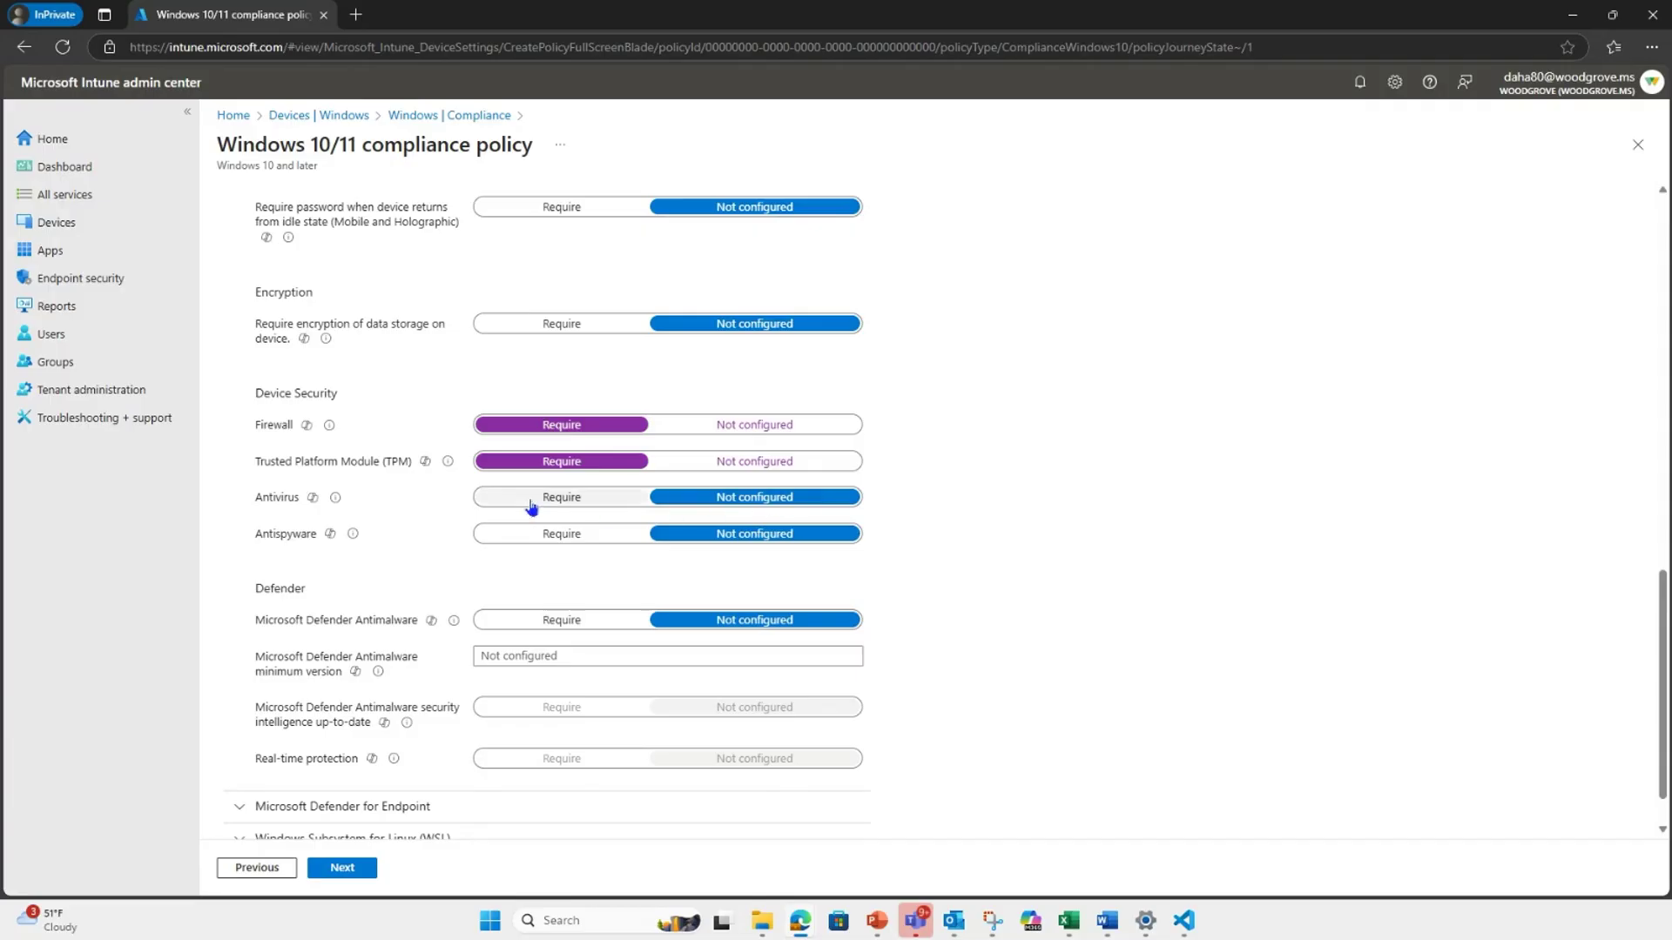
pyautogui.scroll(-1, 520, 505)
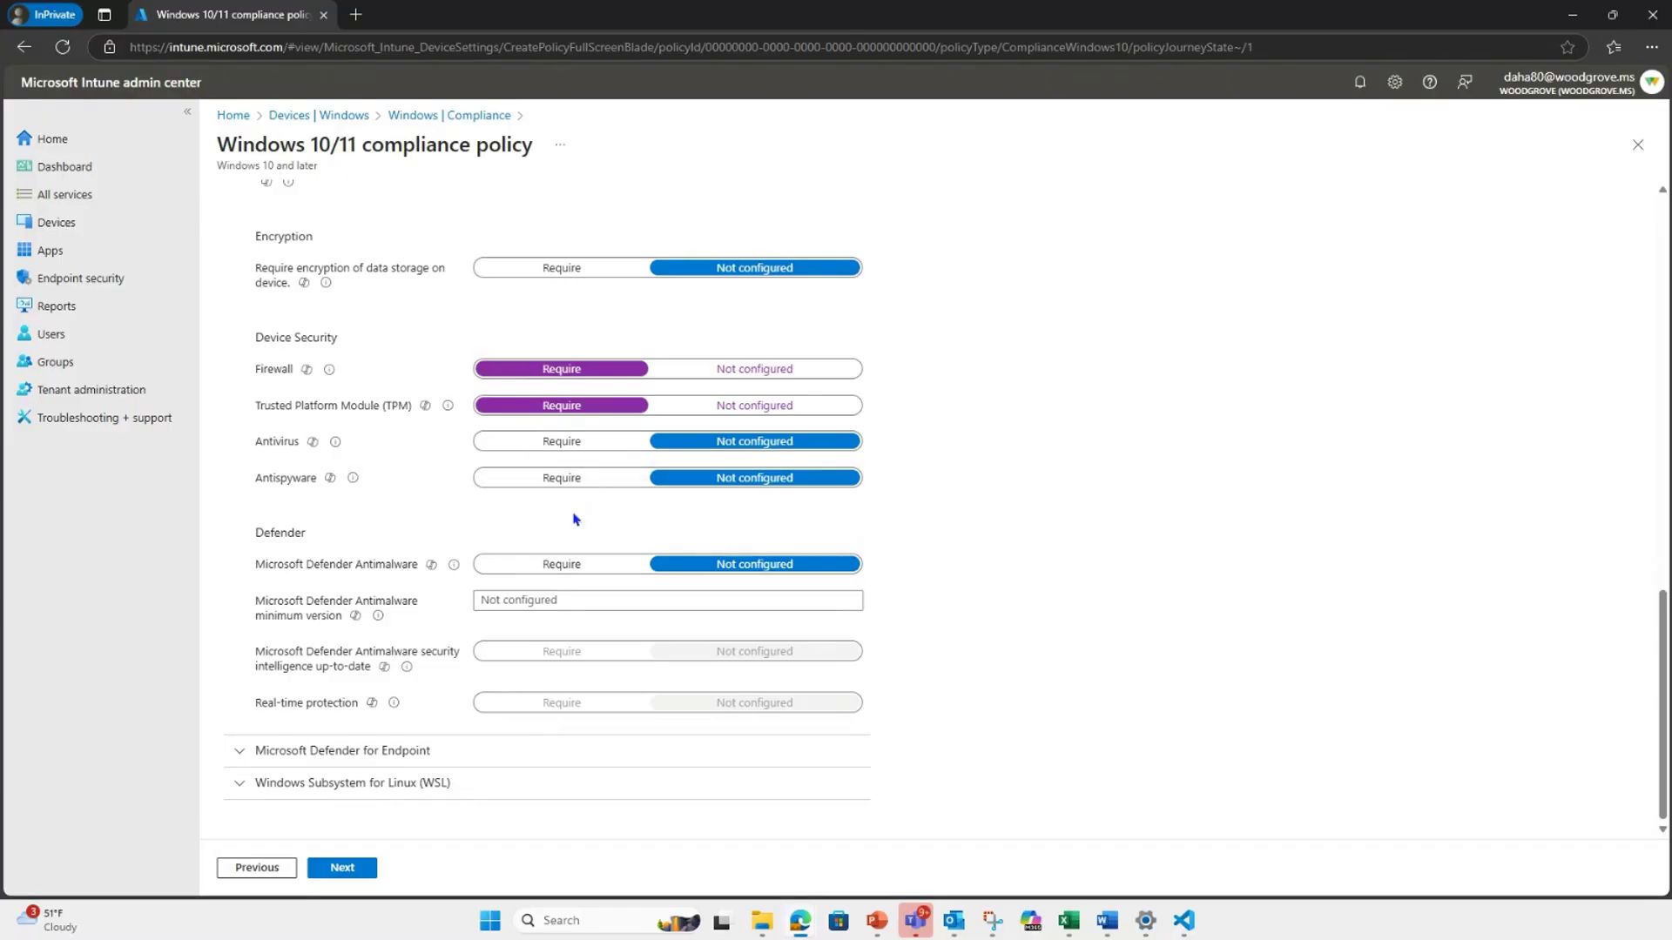
# - Require Defender Antimalware, up-to-date security intelligence and real-time protection
pyautogui.click(483, 750)
pyautogui.click(577, 472)
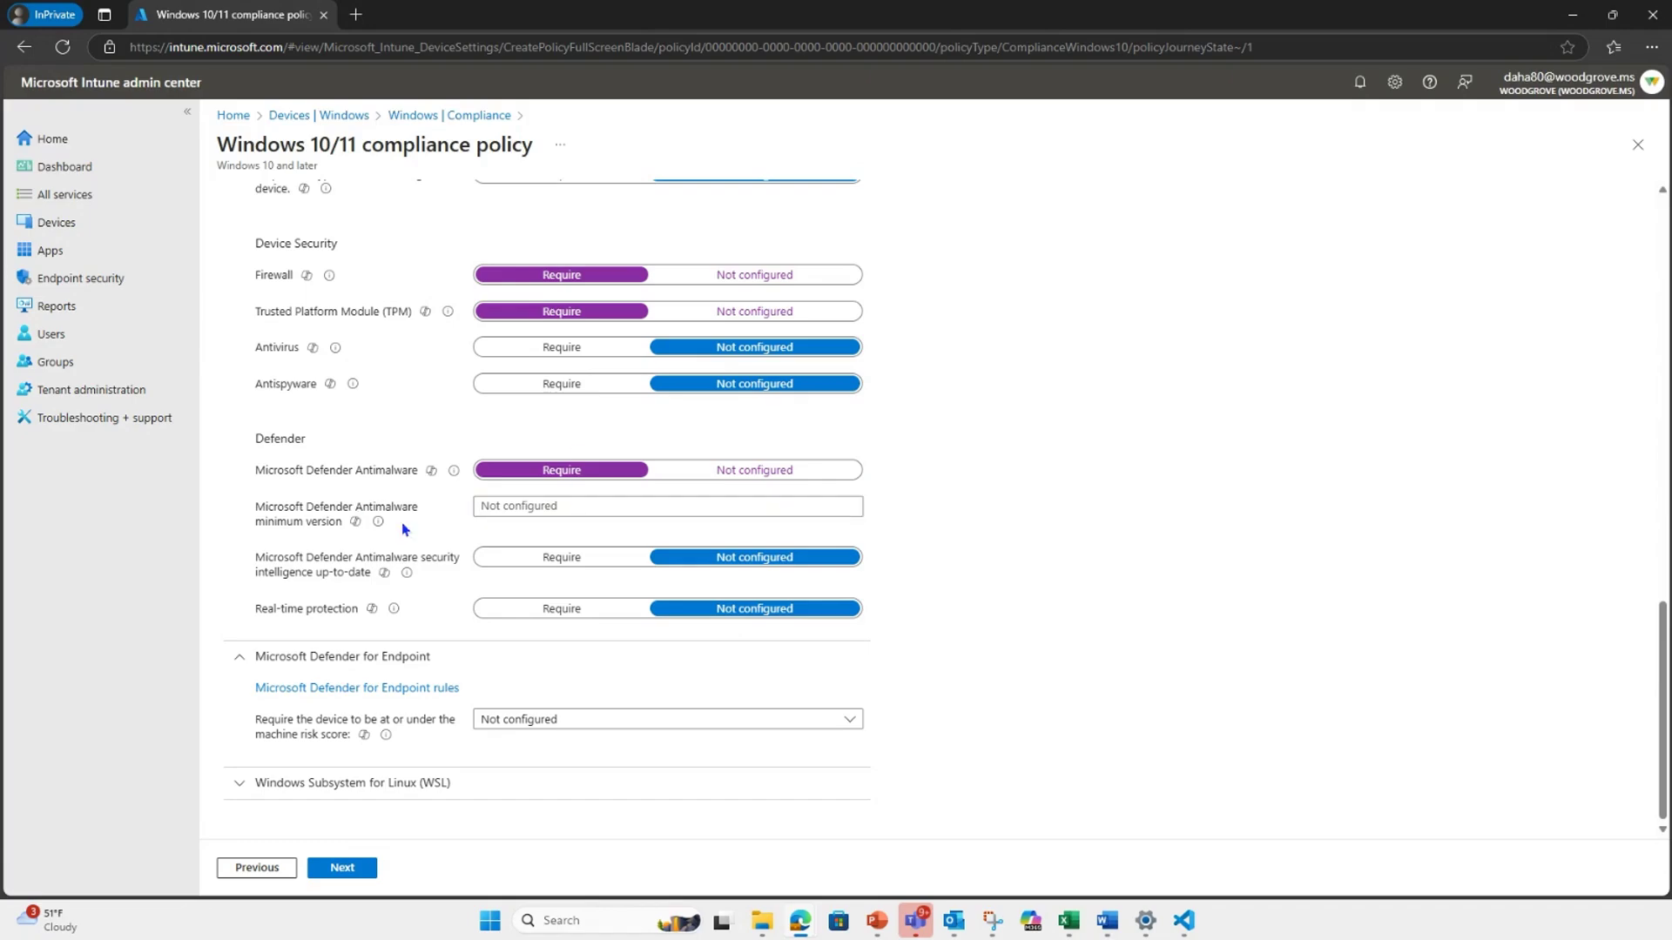
pyautogui.click(557, 561)
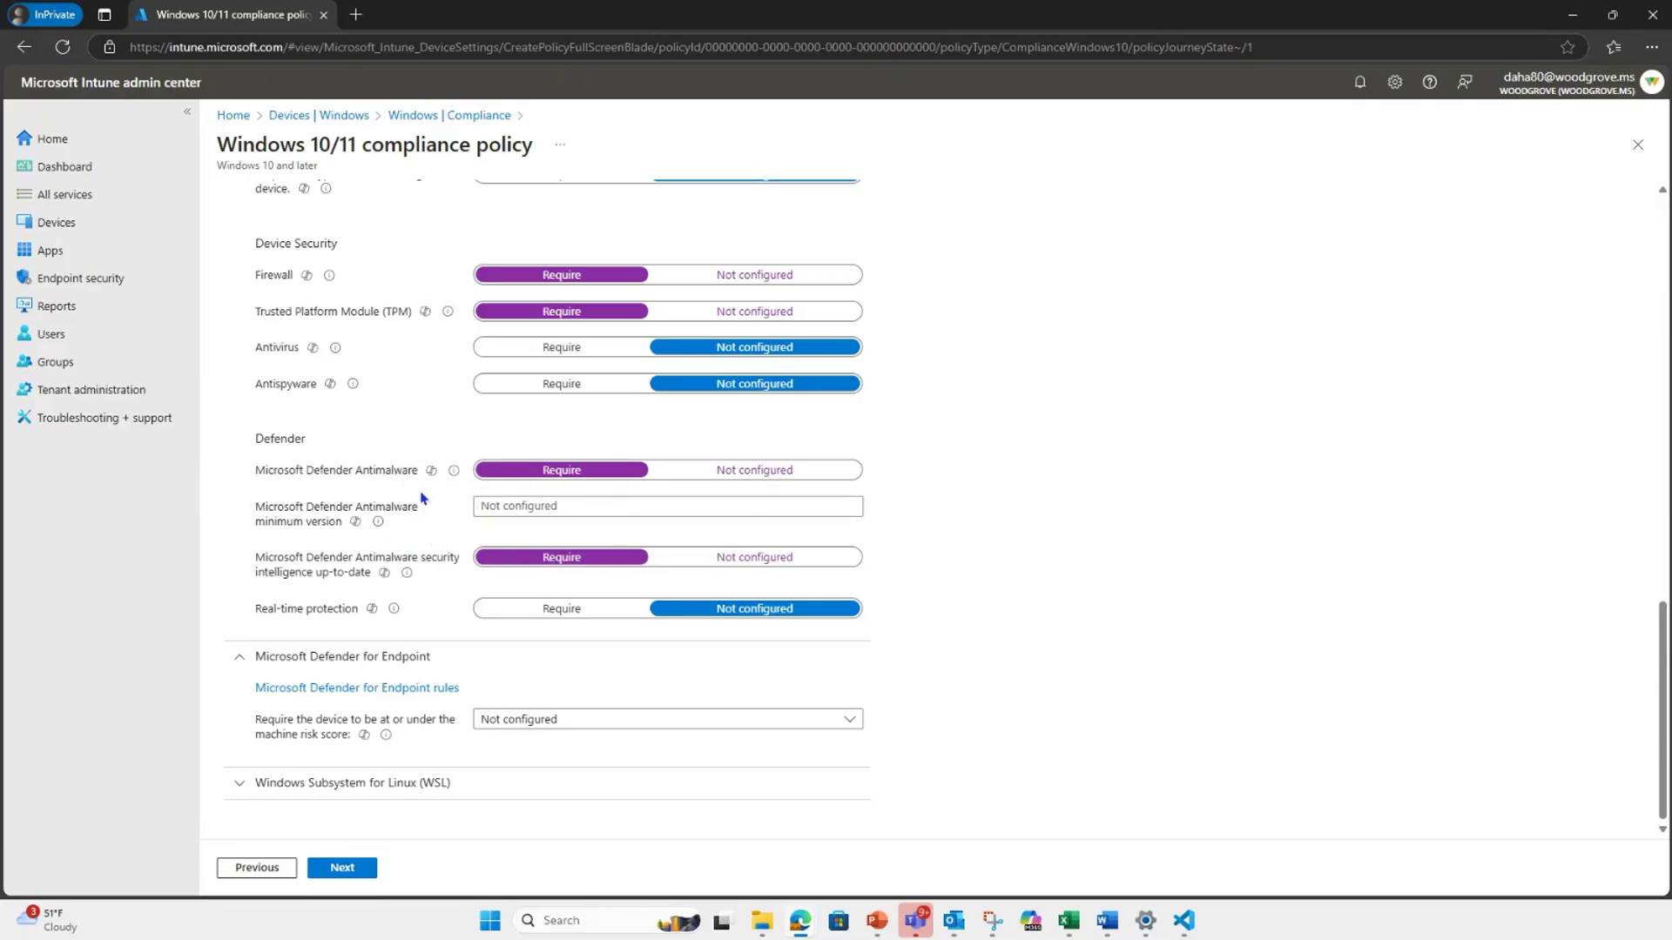
pyautogui.moveTo(453, 474)
pyautogui.click(515, 614)
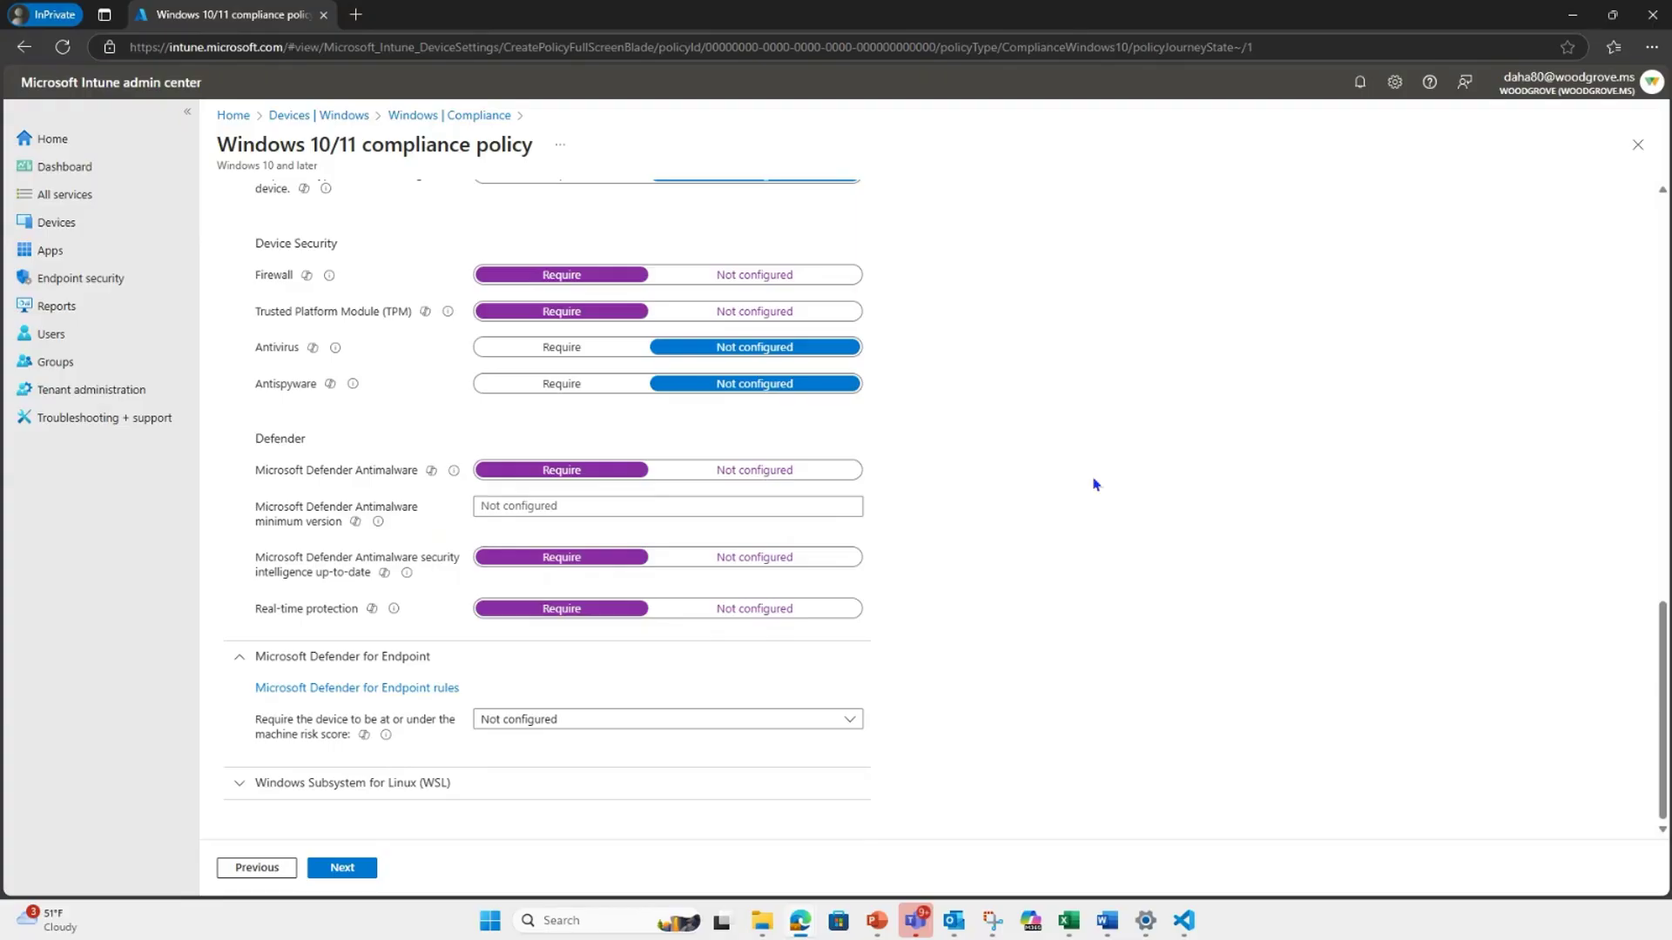
# - Set the Defender for Endpoint machine risk score limit to Medium
pyautogui.click(678, 722)
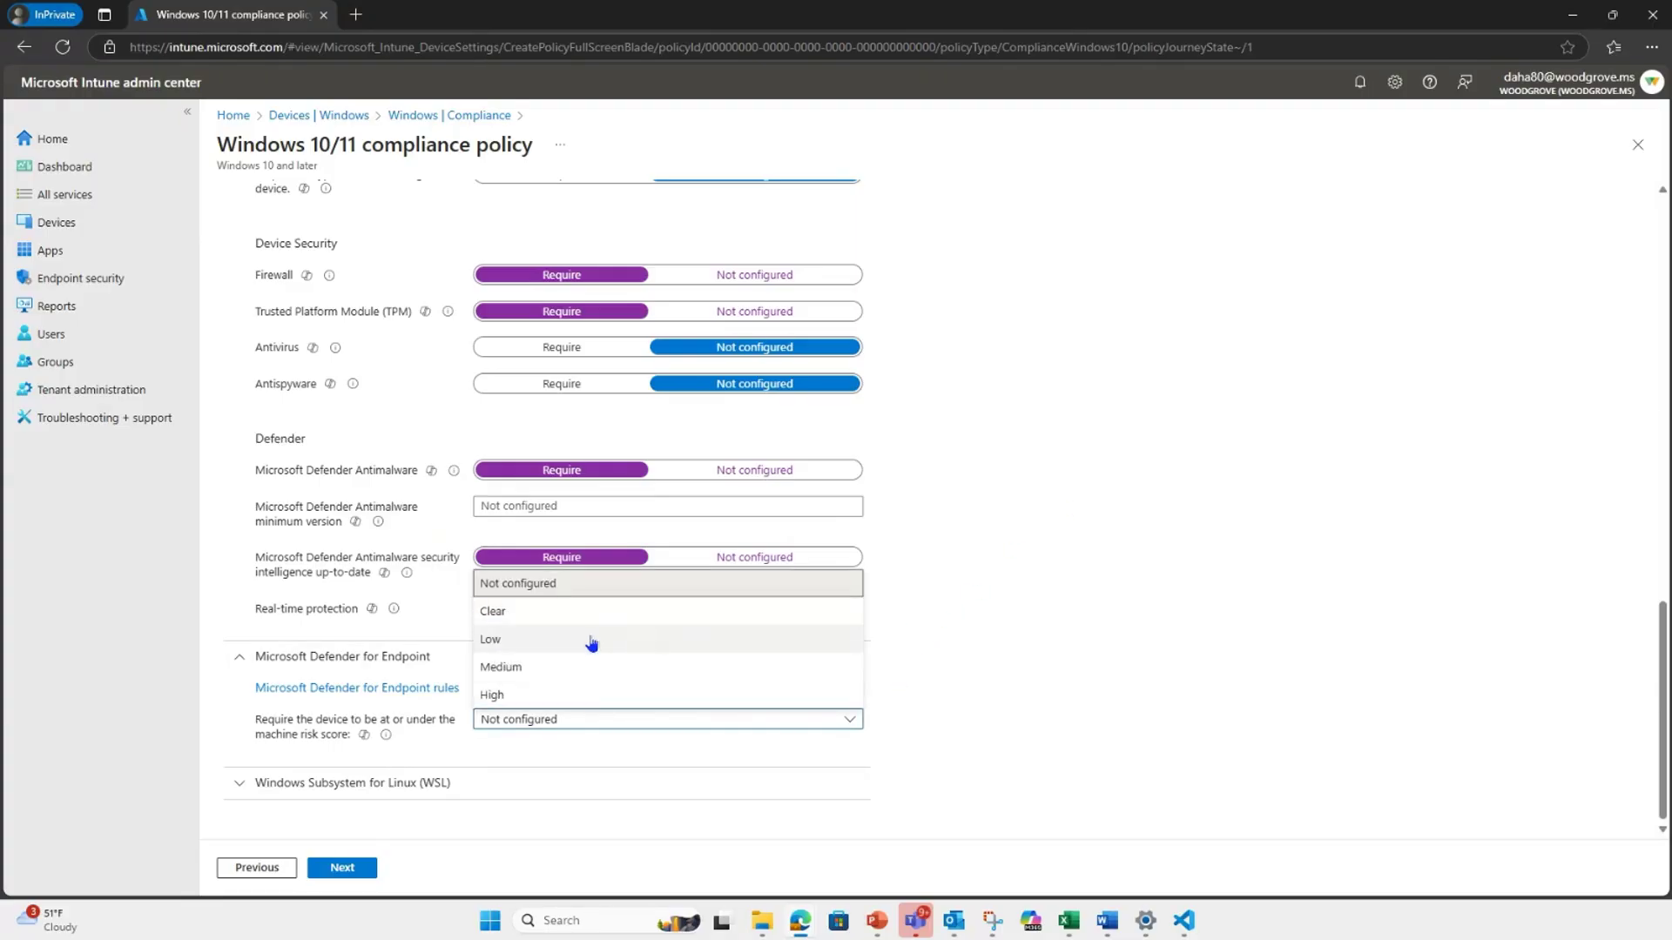
pyautogui.click(592, 667)
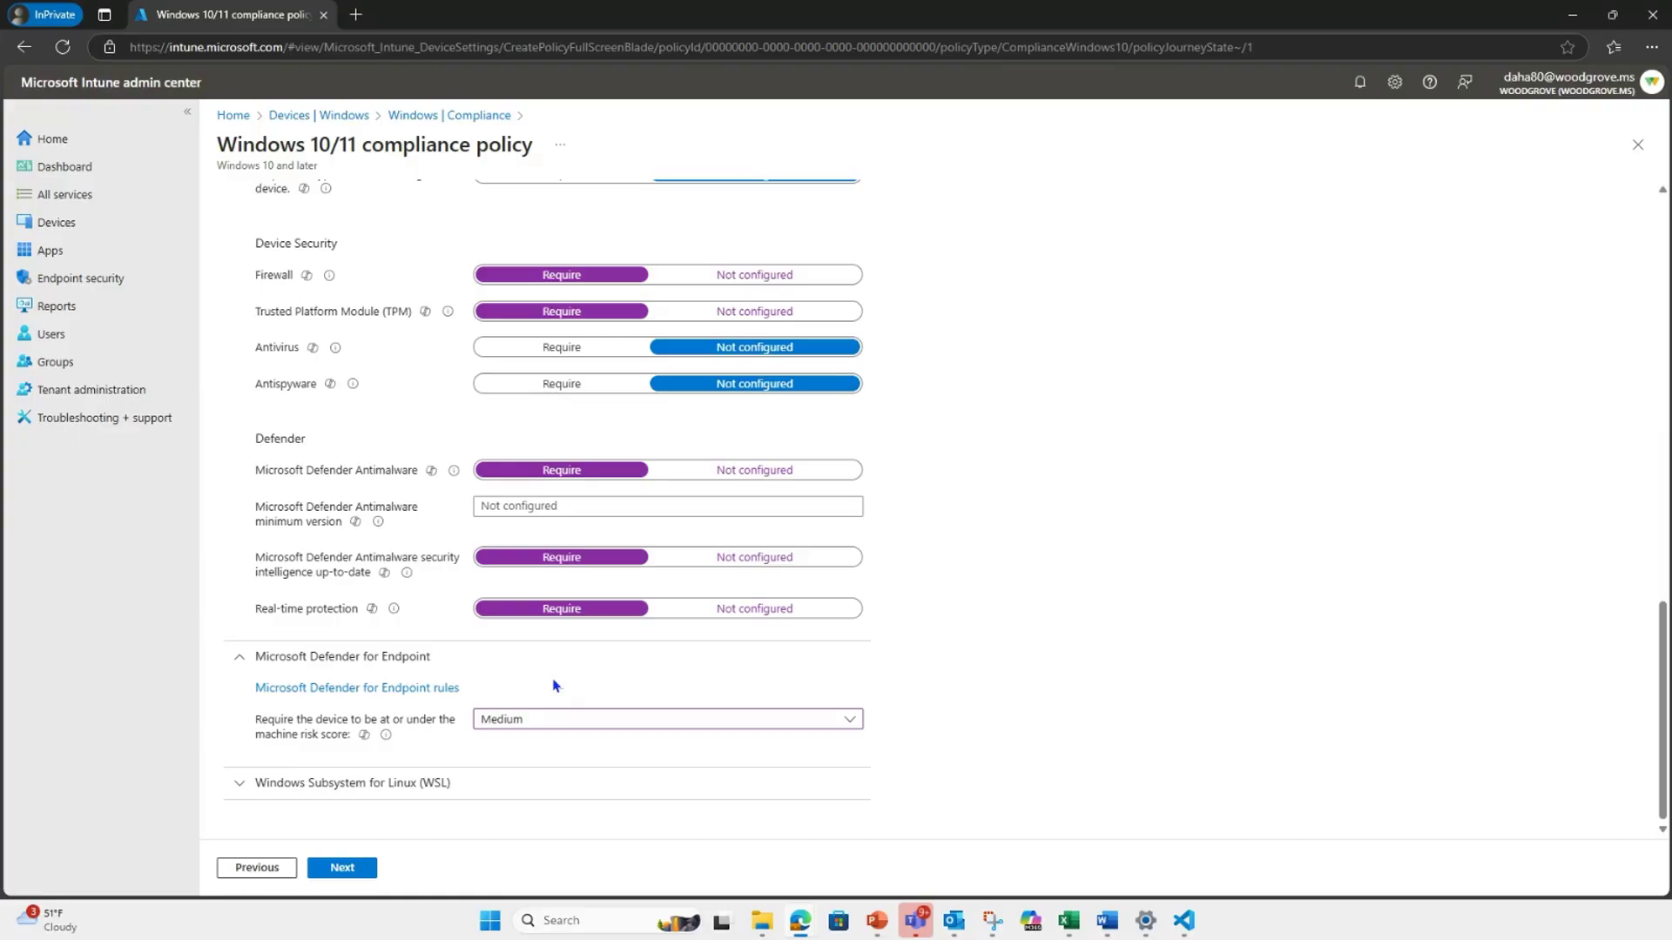
pyautogui.click(597, 723)
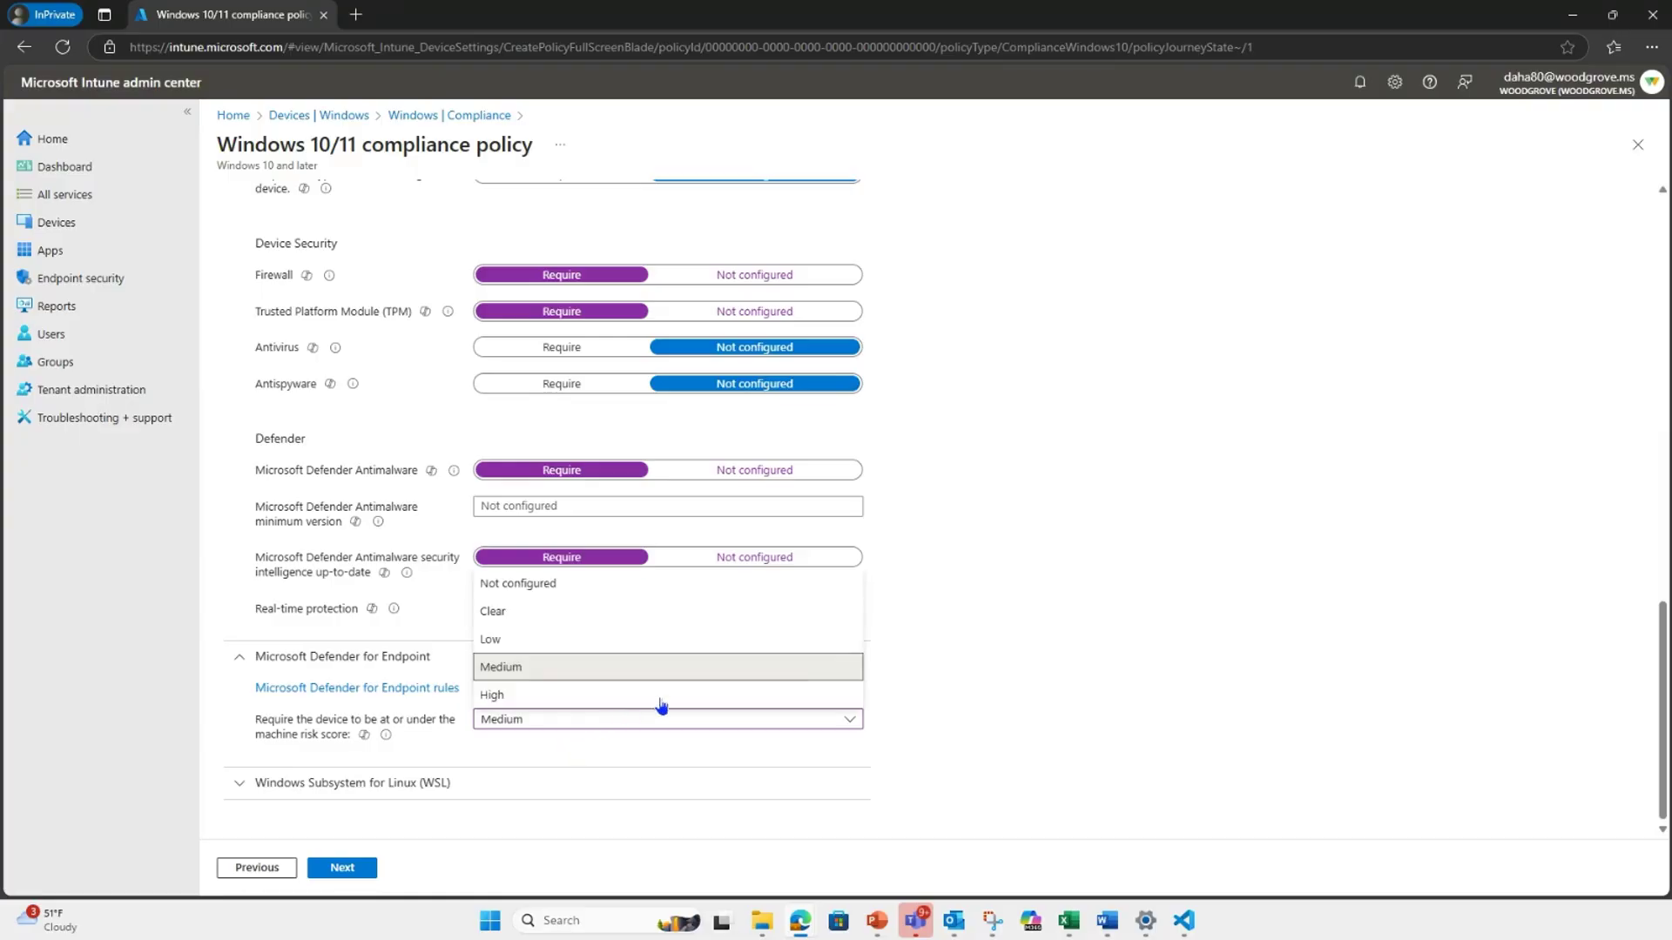
# - Keep Medium as the machine risk score and expand the Custom Compliance section
pyautogui.click(1091, 628)
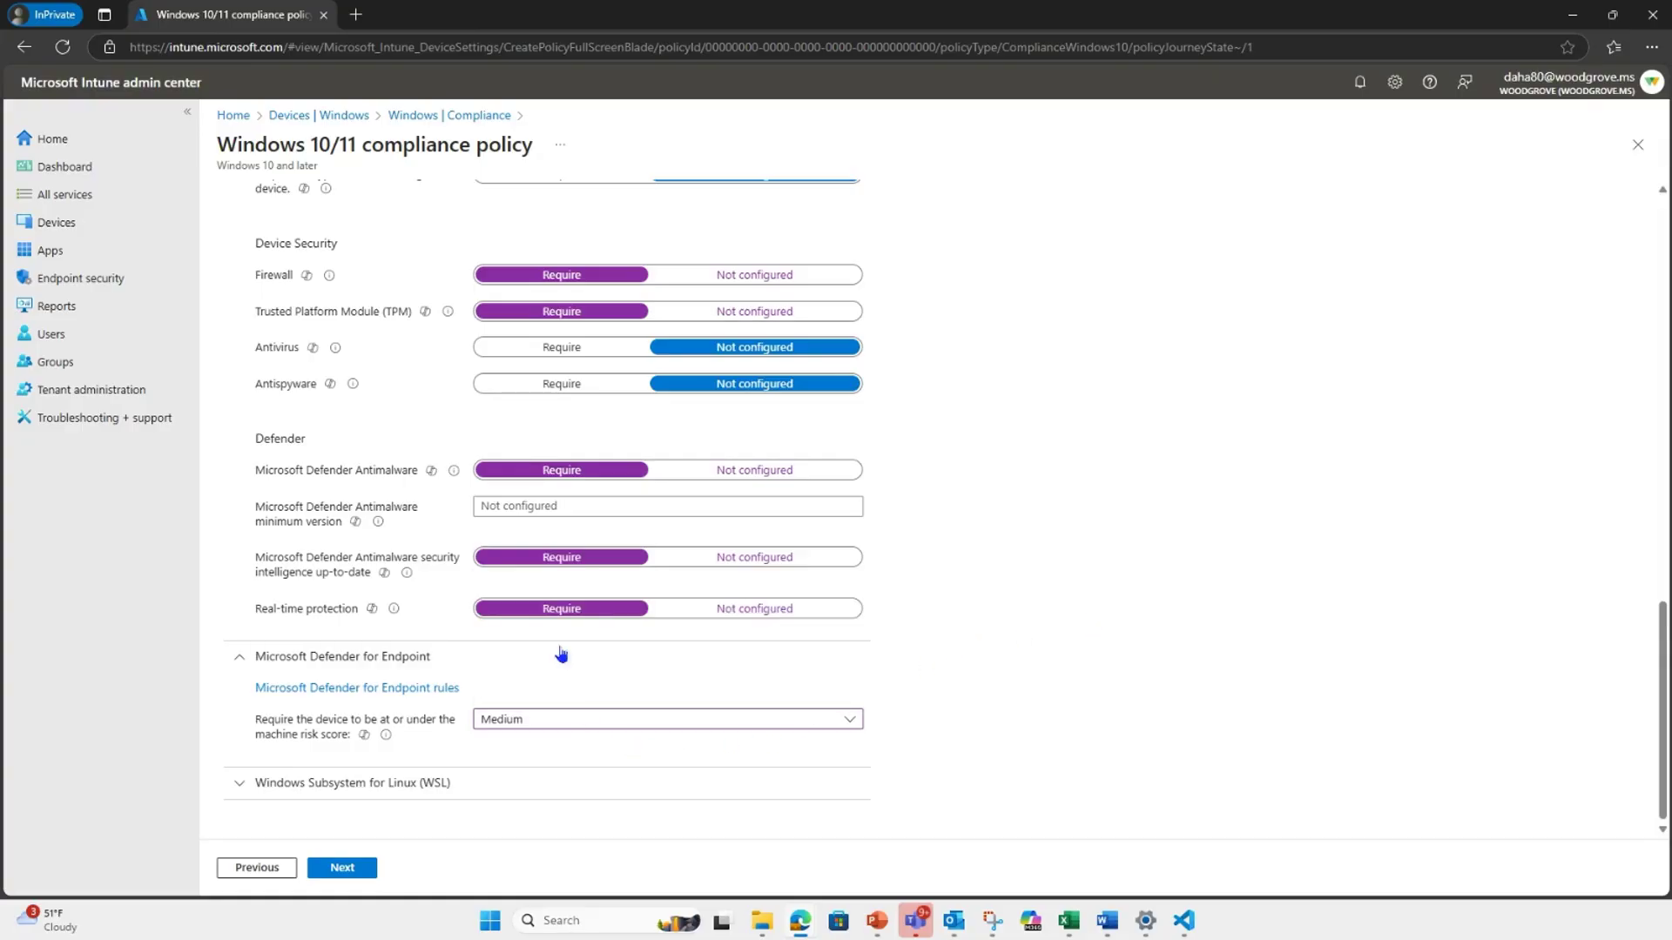
pyautogui.scroll(10, 661, 713)
pyautogui.scroll(8, 632, 603)
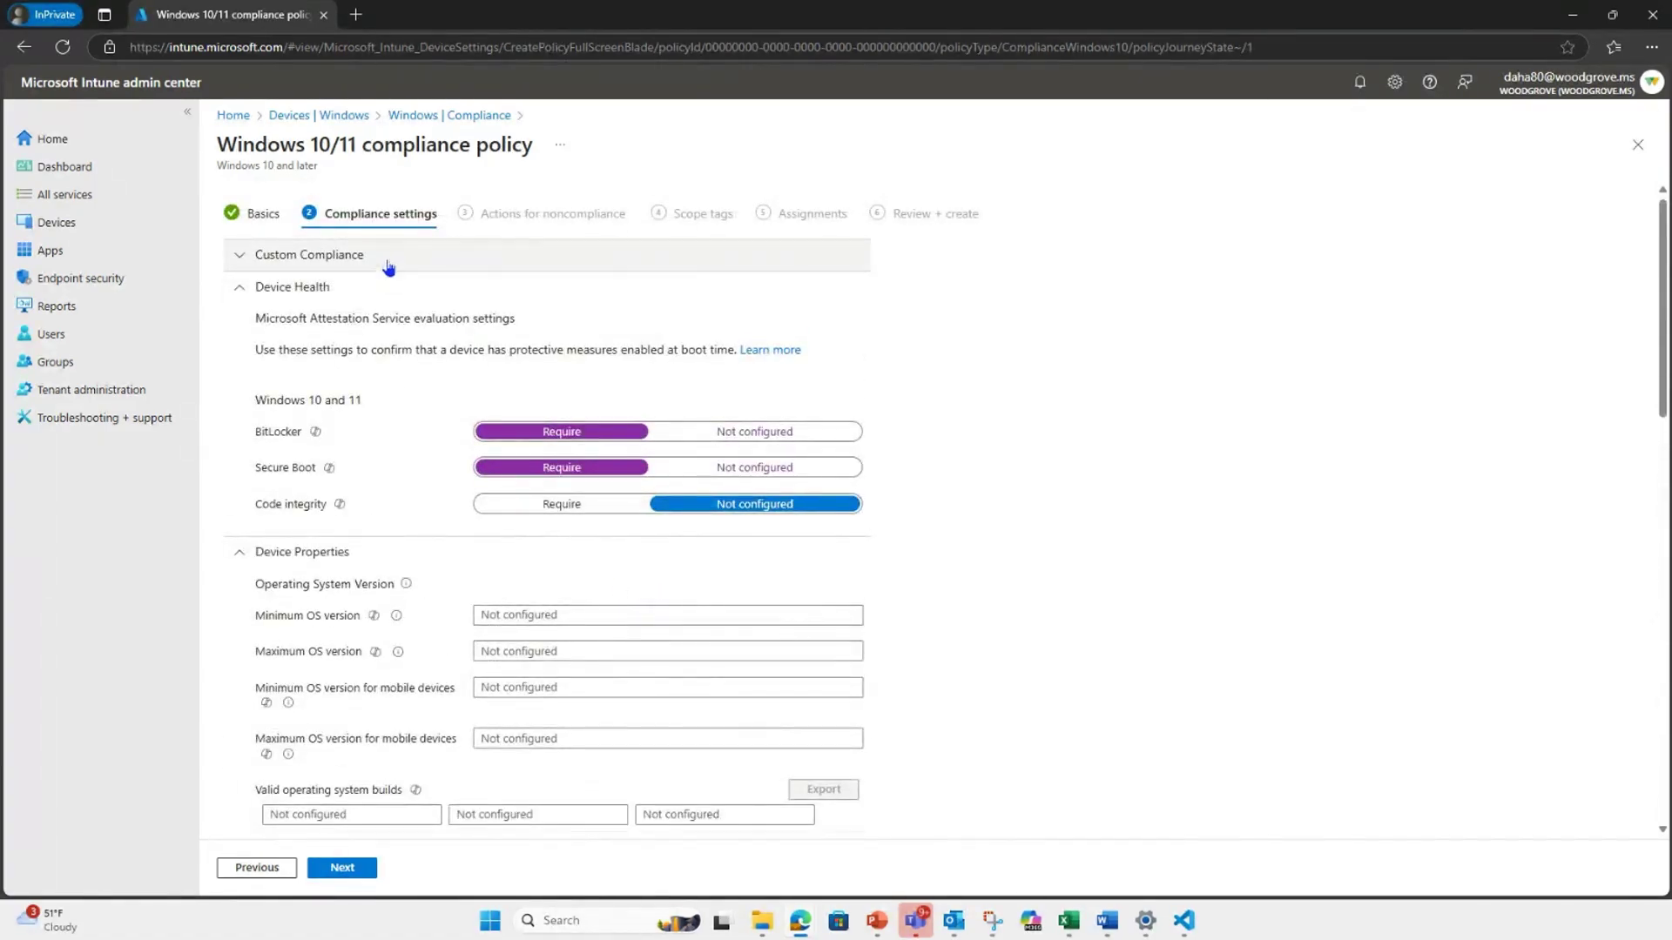
pyautogui.click(388, 258)
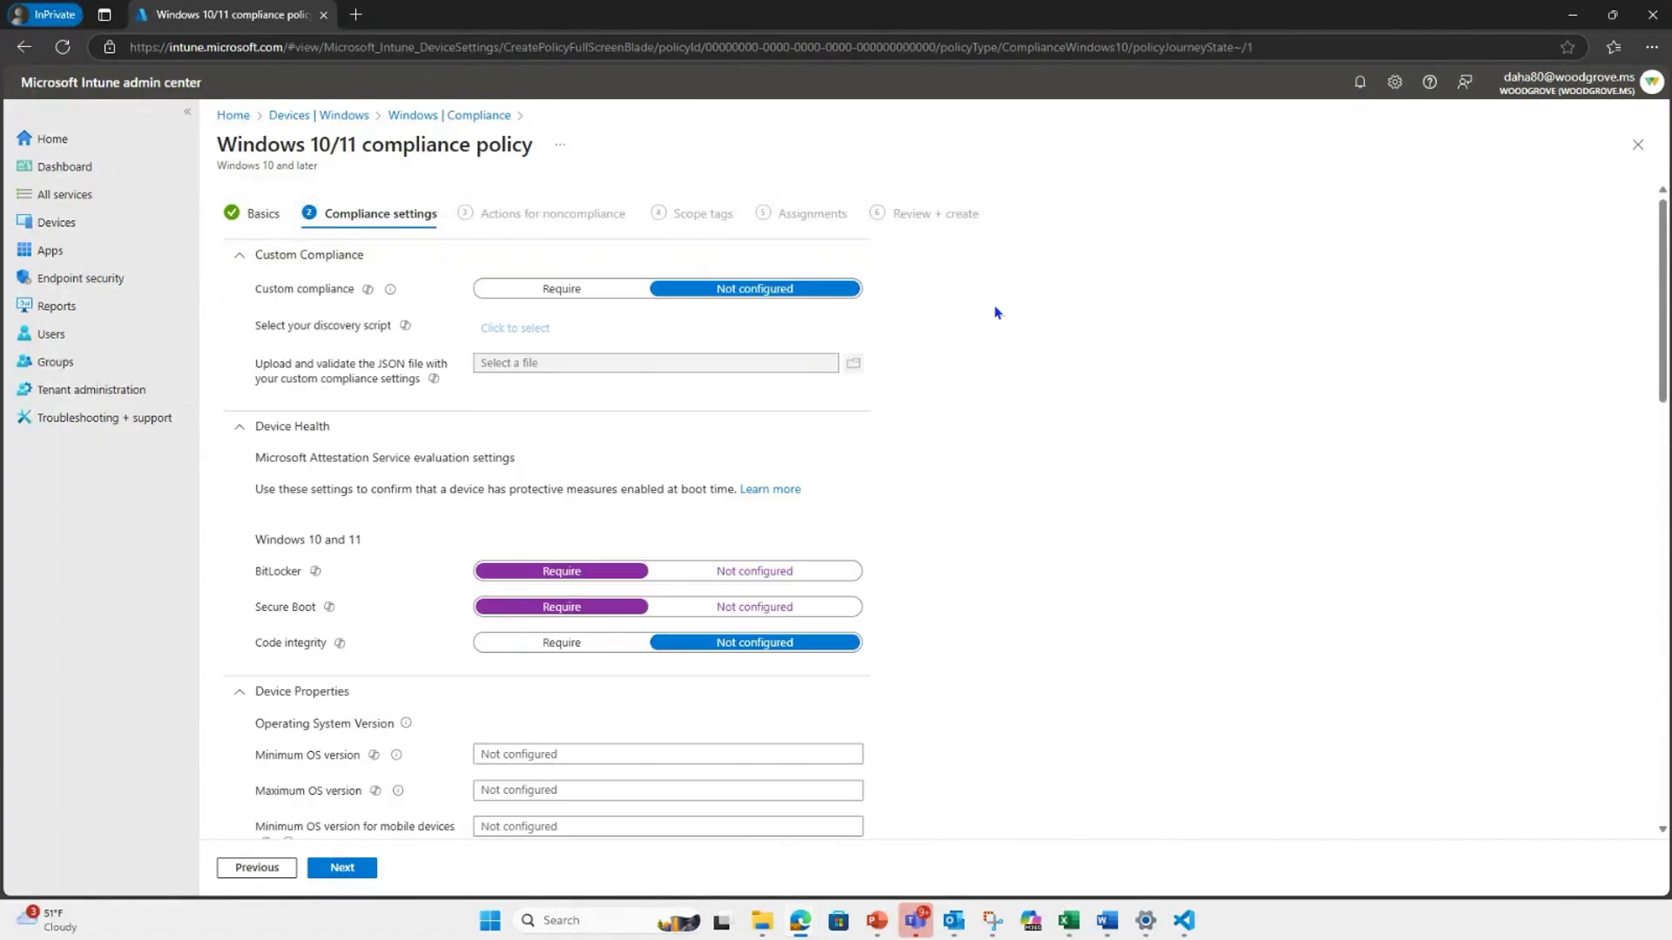
pyautogui.scroll(-3, 923, 518)
pyautogui.scroll(-2, 1040, 507)
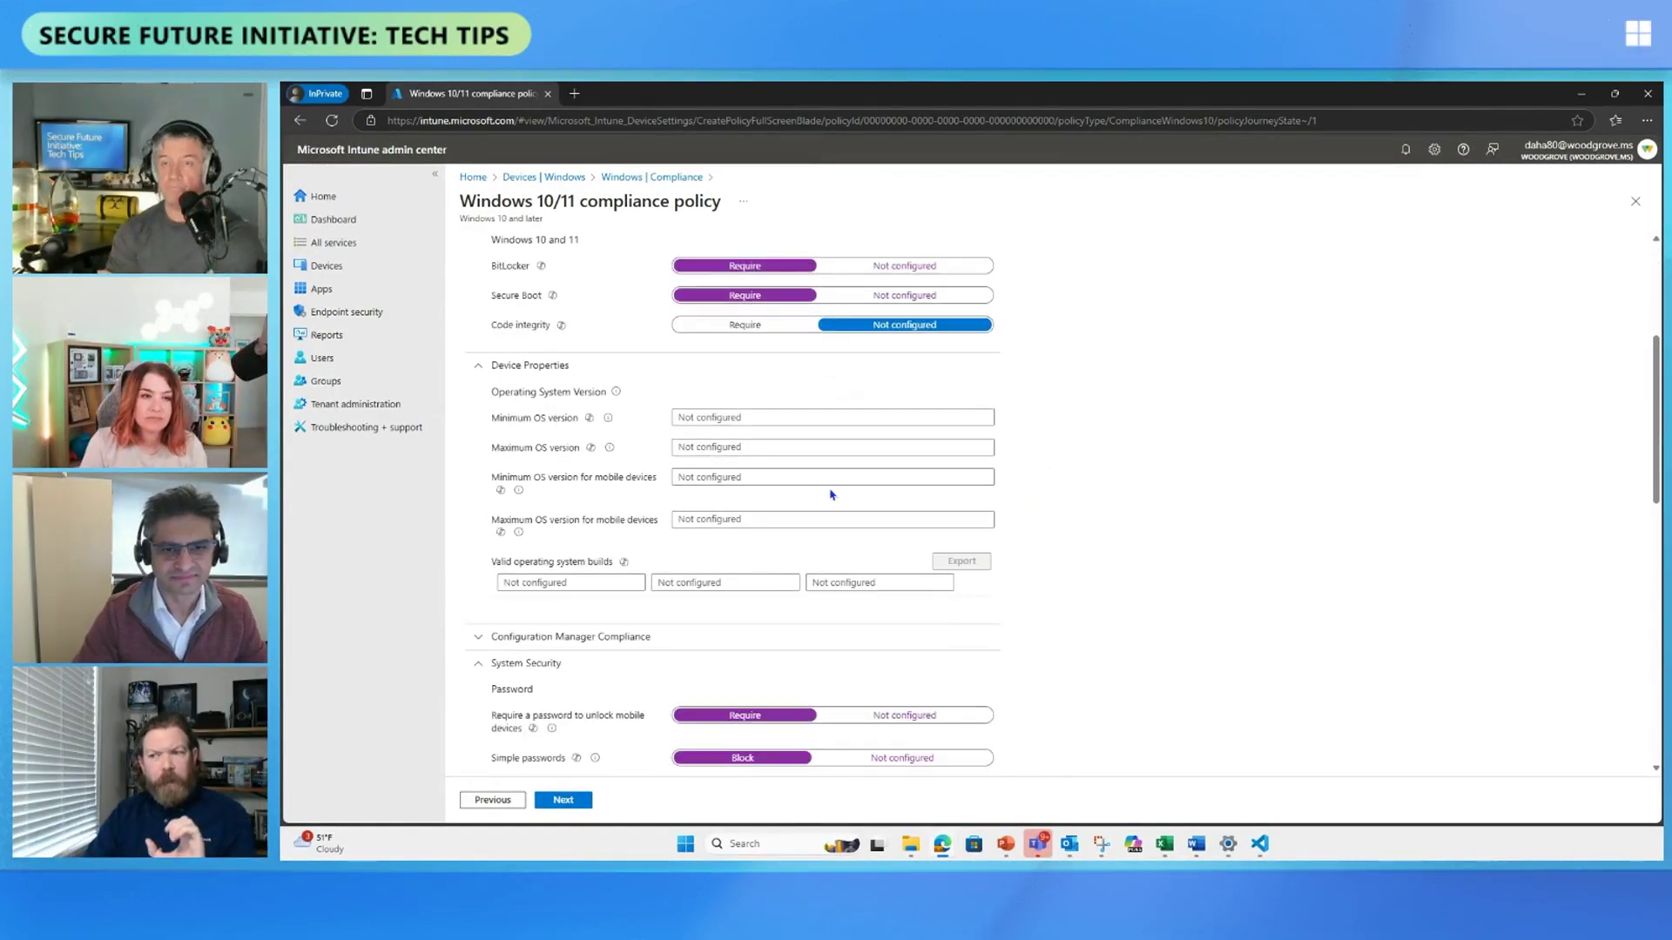
pyautogui.scroll(-2, 726, 517)
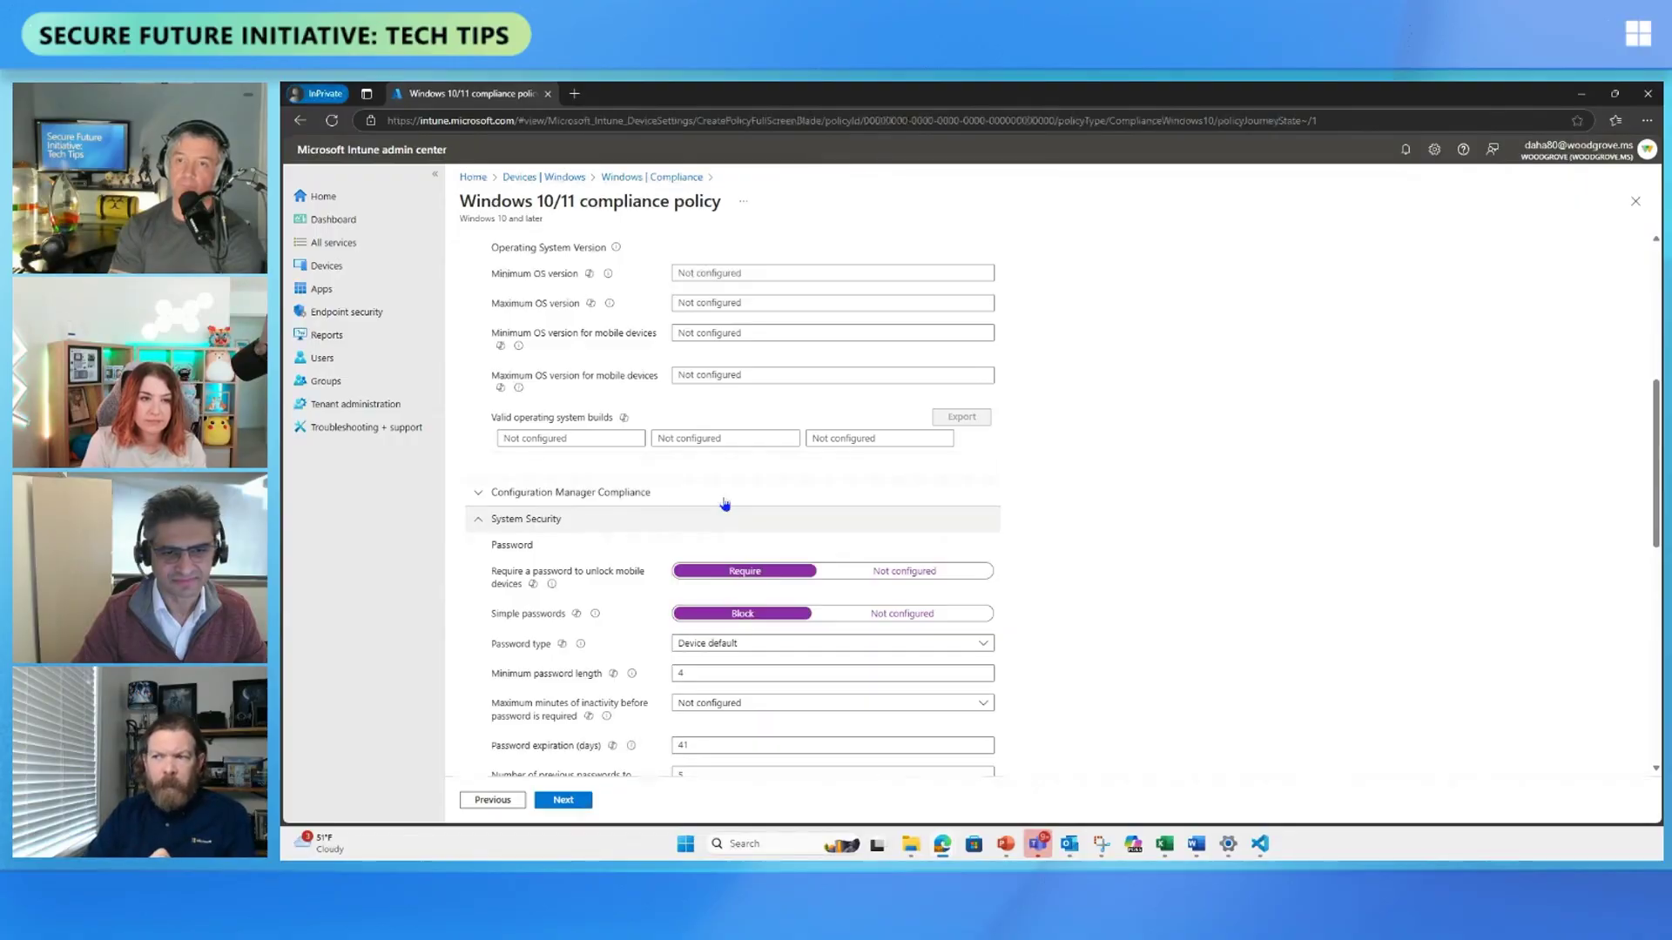
pyautogui.scroll(-2, 726, 517)
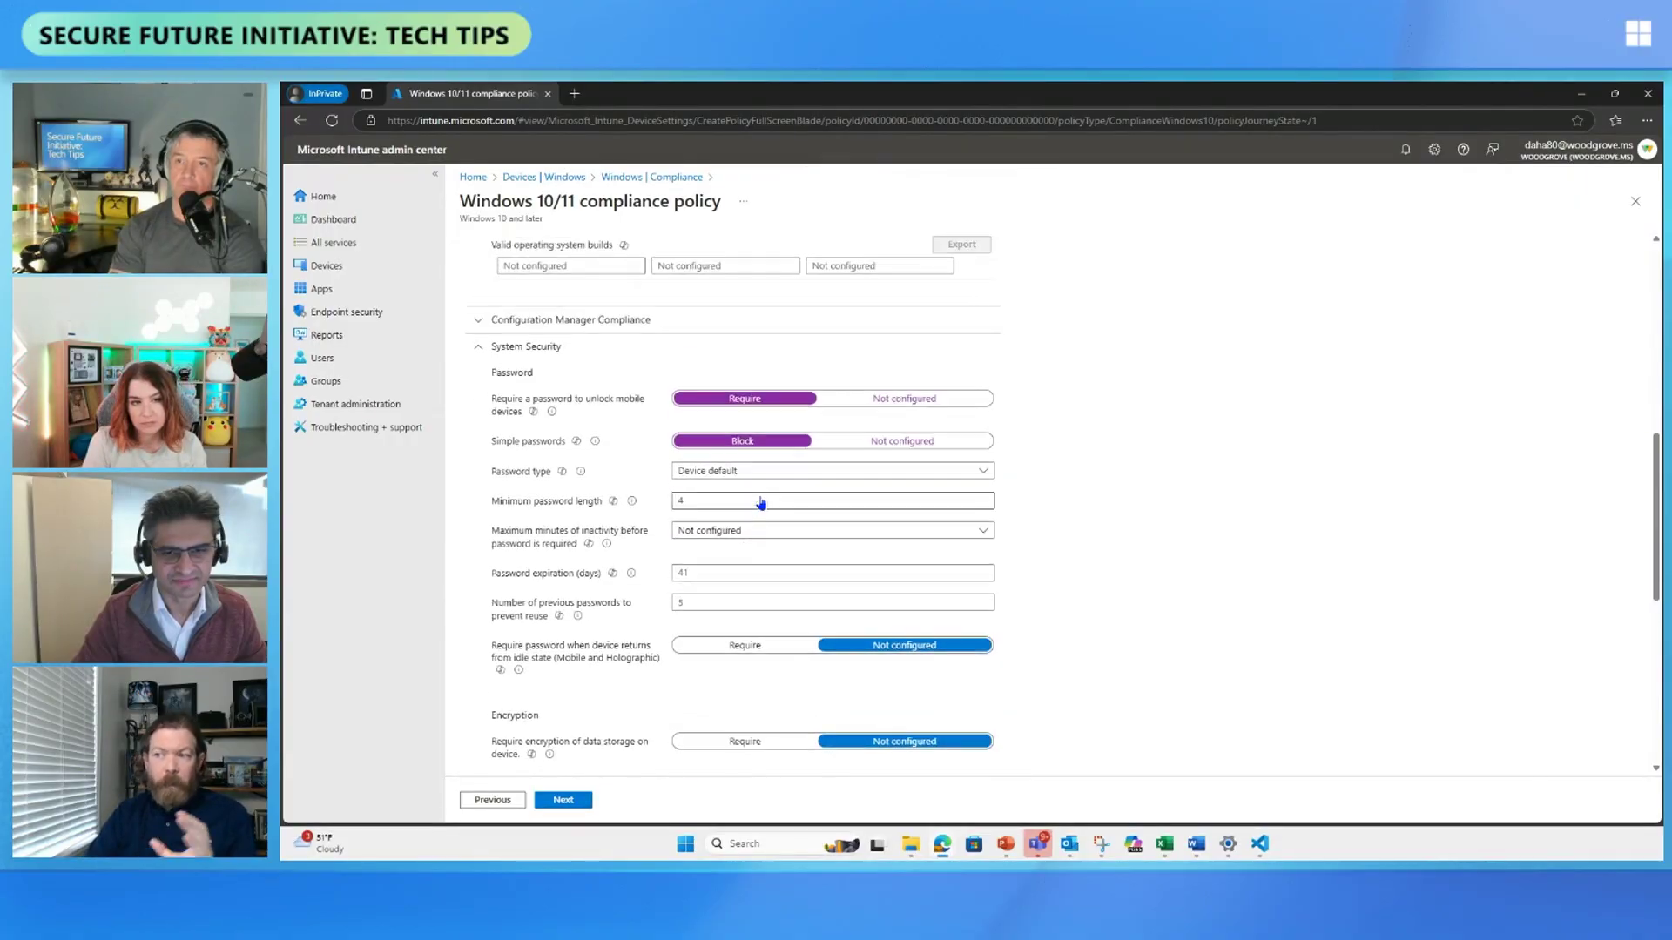
pyautogui.scroll(7, 747, 500)
# - Scroll up to review Custom compliance set to Require alongside BitLocker and Secure Boot
pyautogui.scroll(1, 756, 488)
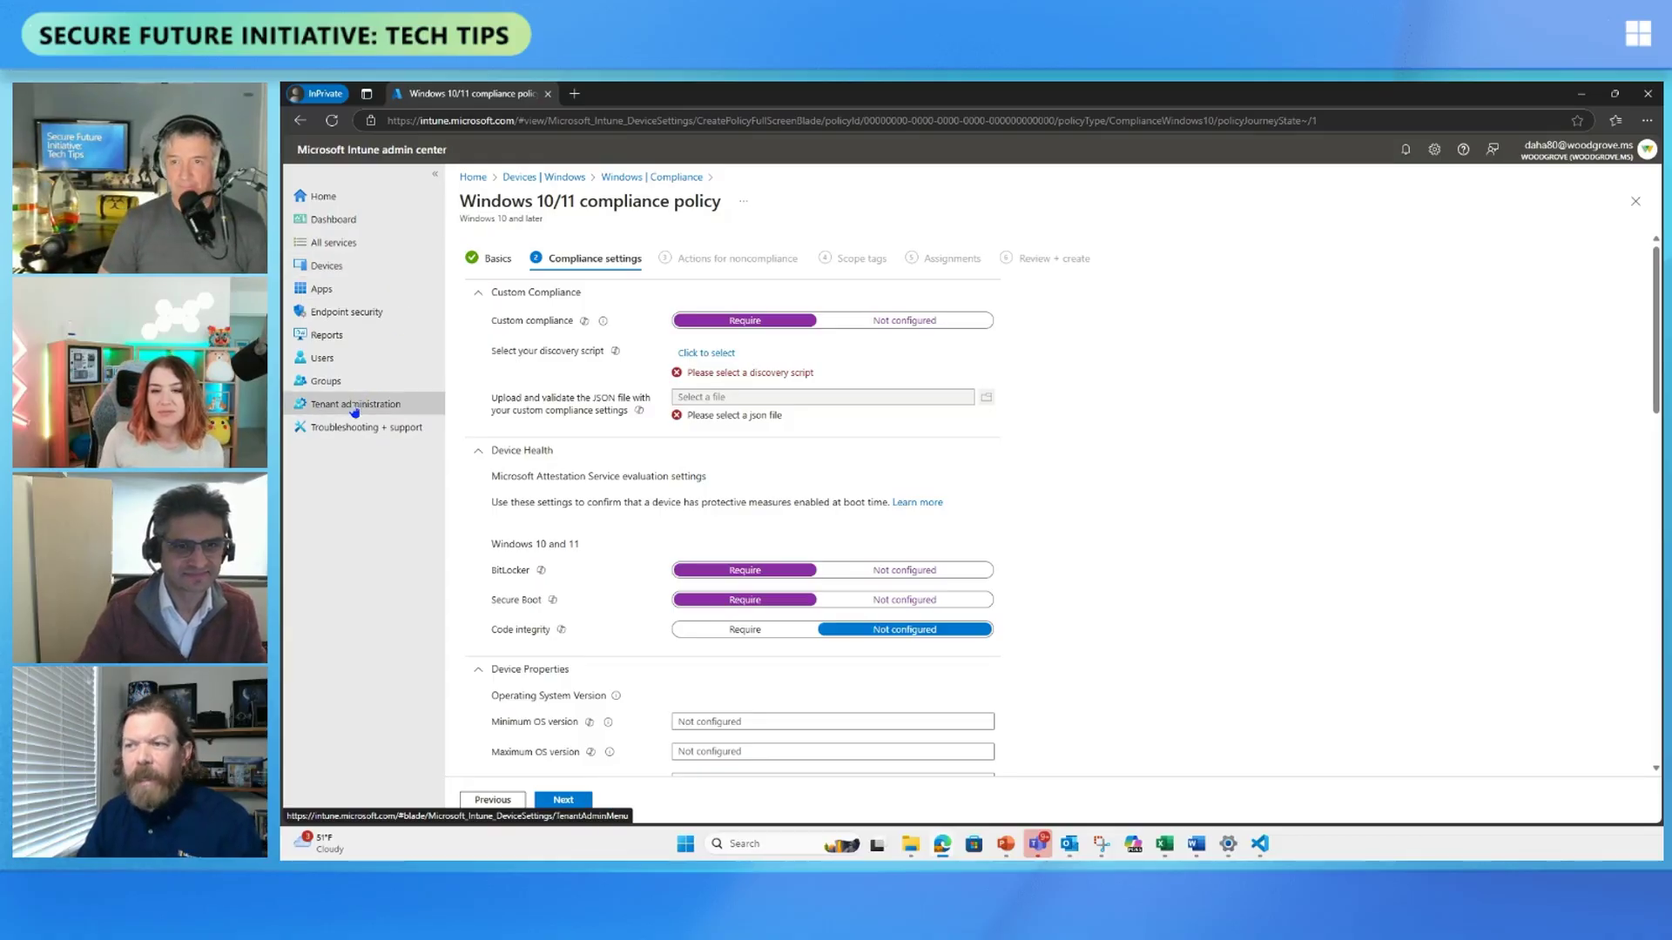
# - Discard the unsaved compliance policy and go to the Conditional Access overview
pyautogui.click(357, 271)
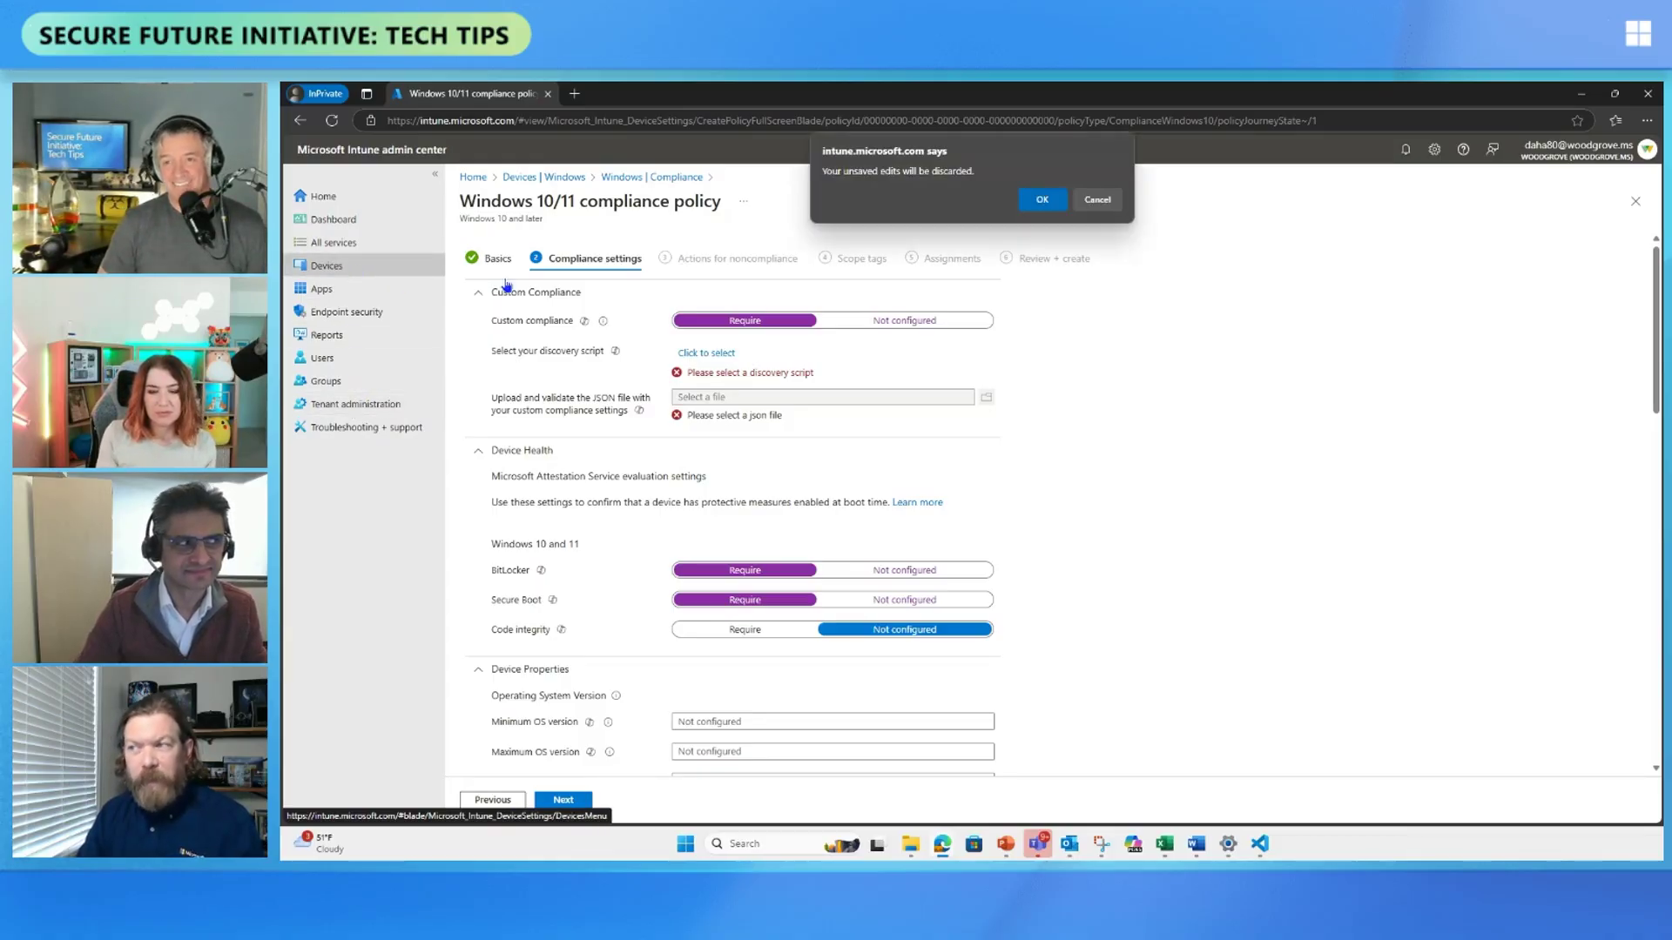
pyautogui.click(1042, 200)
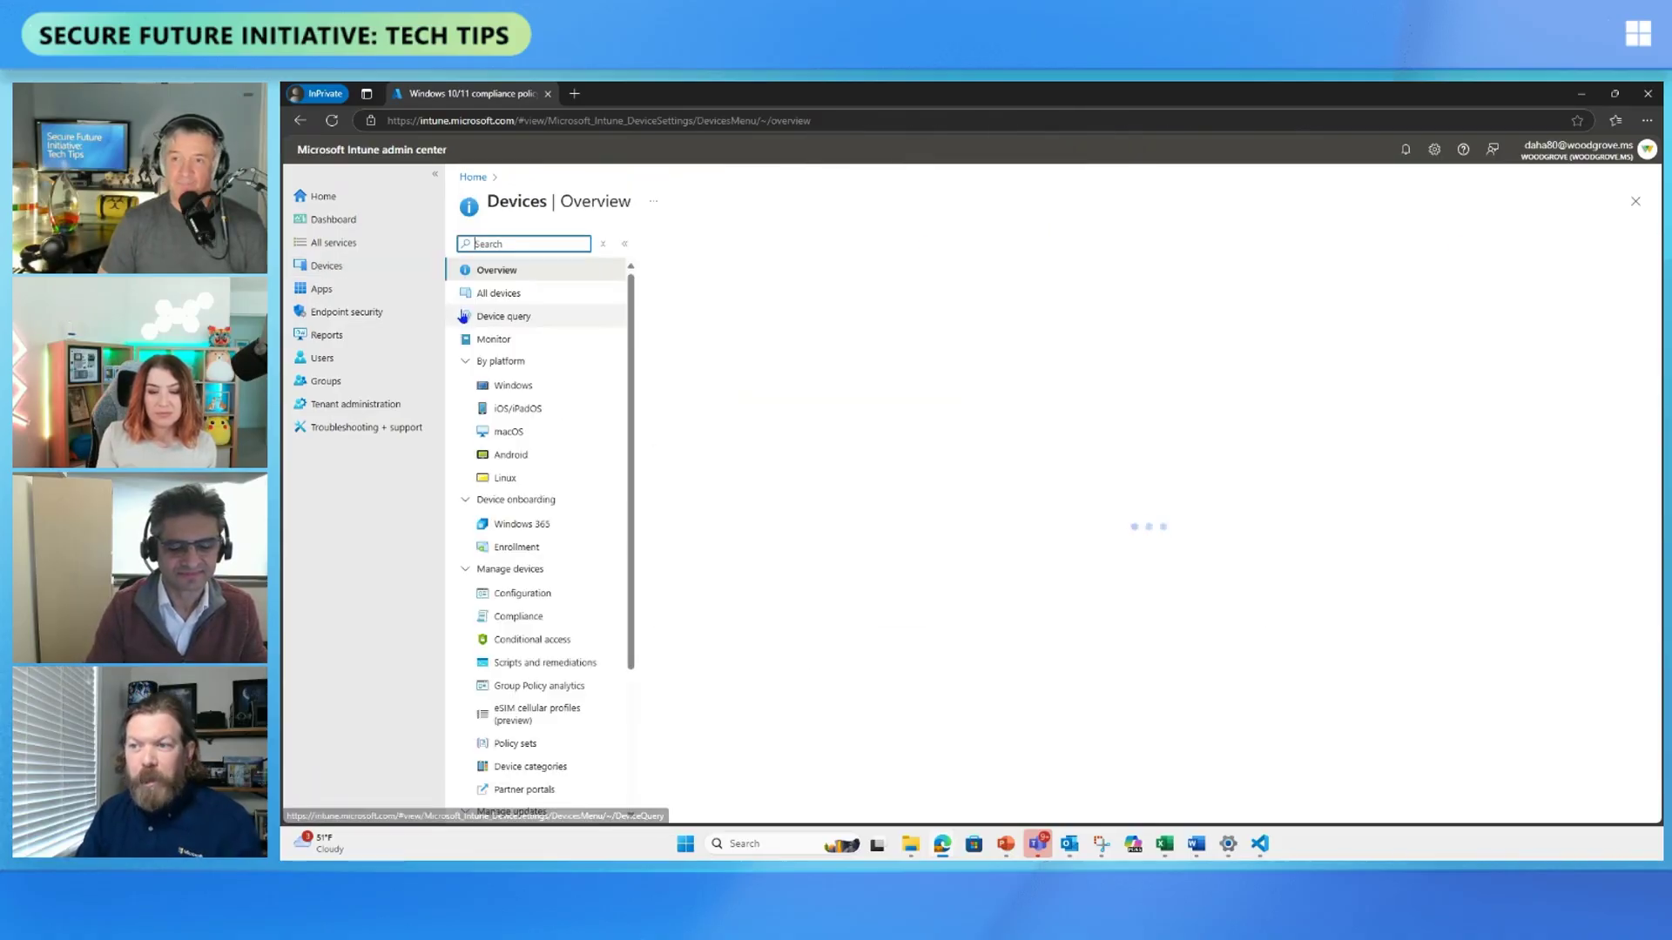
pyautogui.scroll(-1, 522, 540)
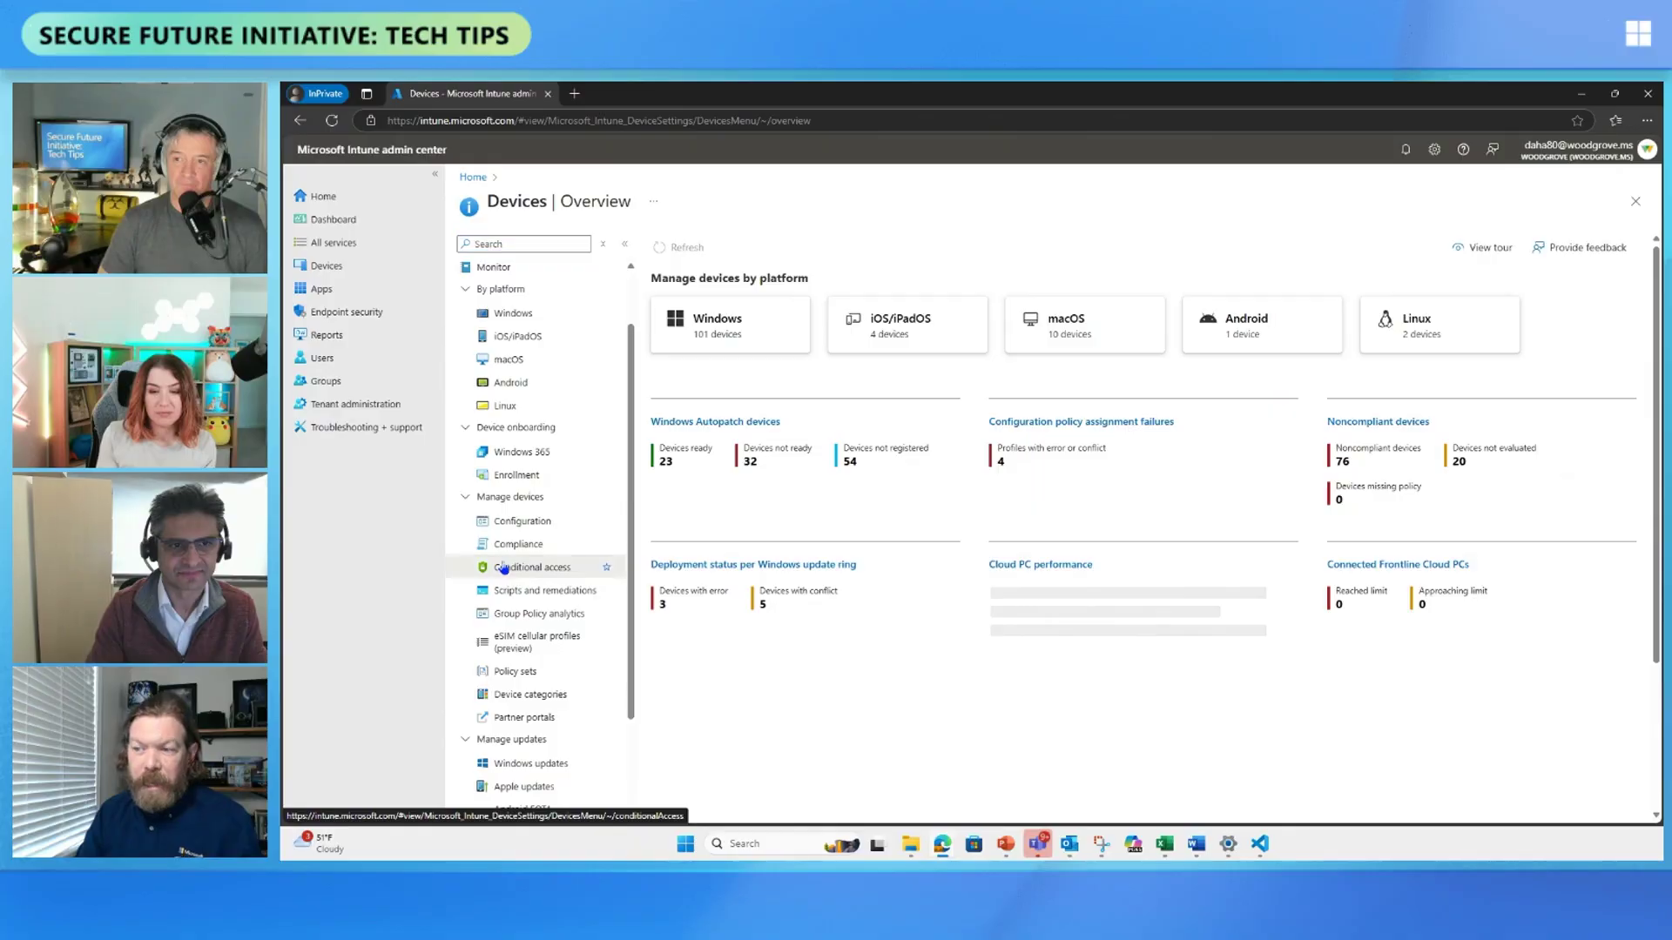
pyautogui.click(503, 567)
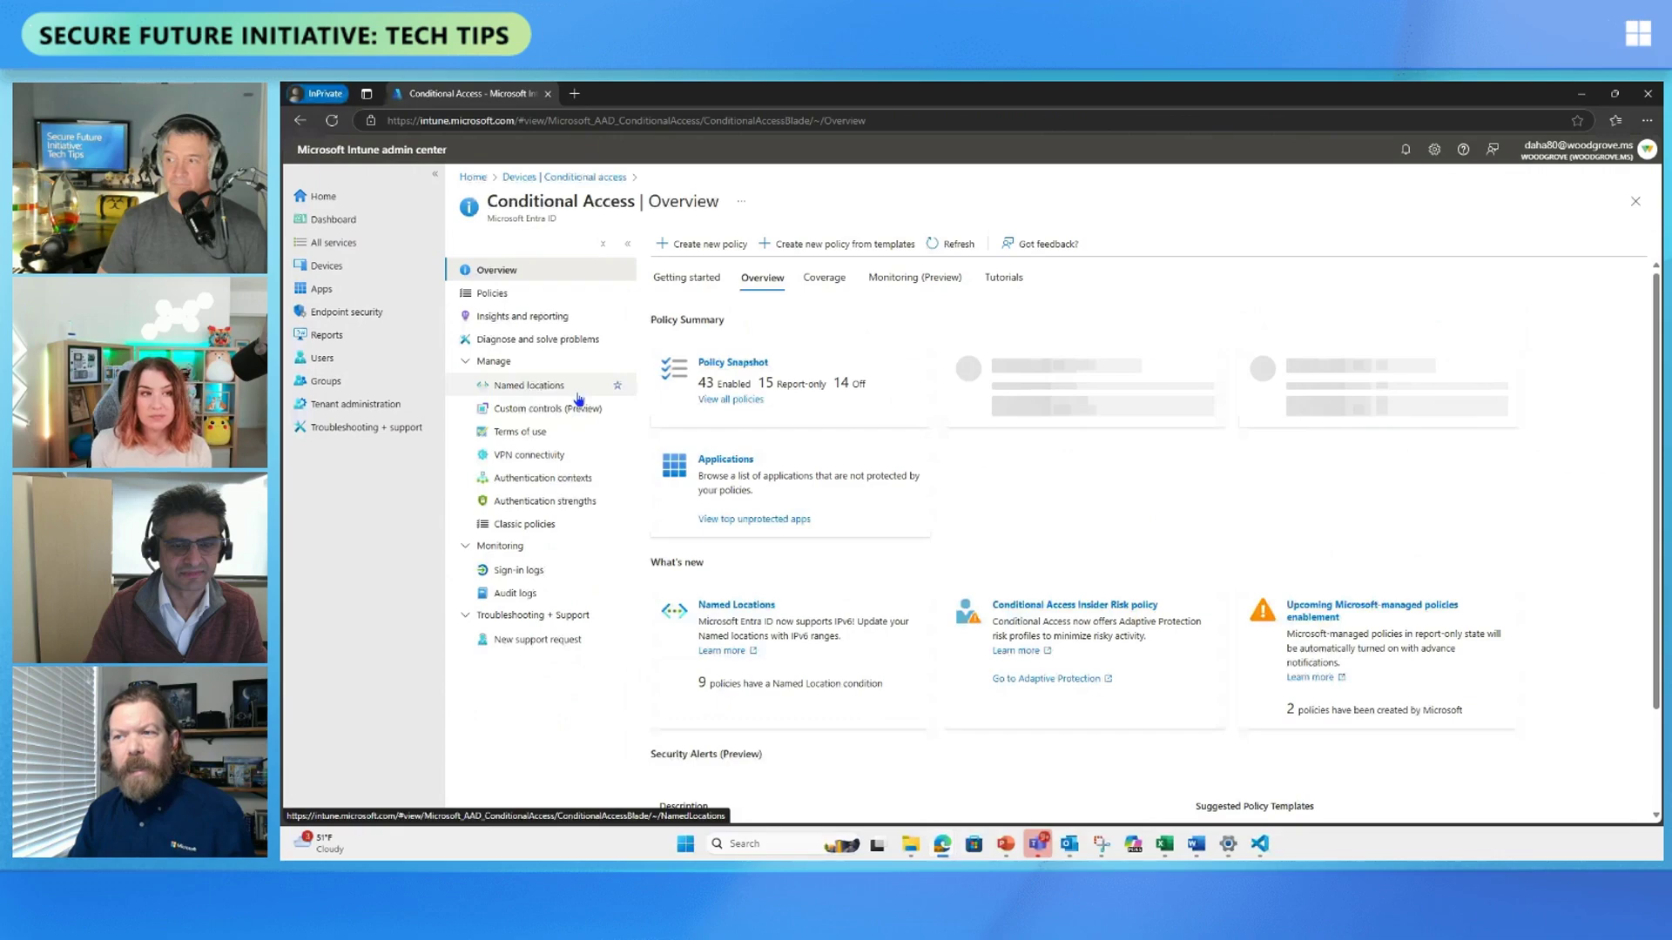
pyautogui.hotkey('alt', 'Left')
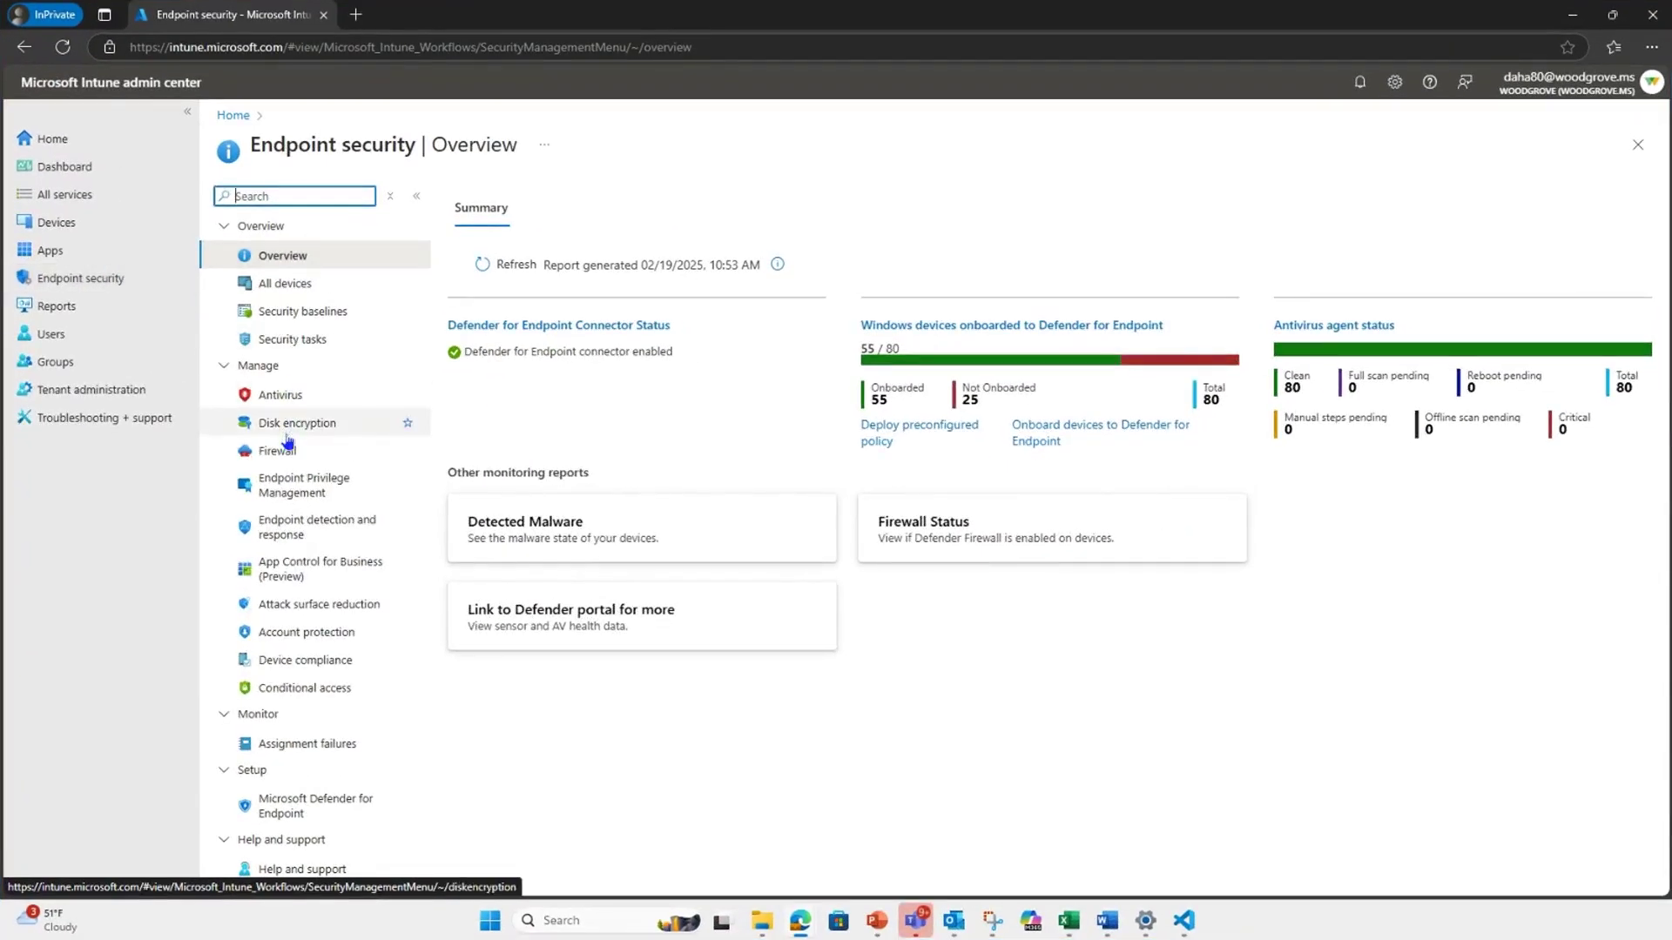
pyautogui.click(282, 689)
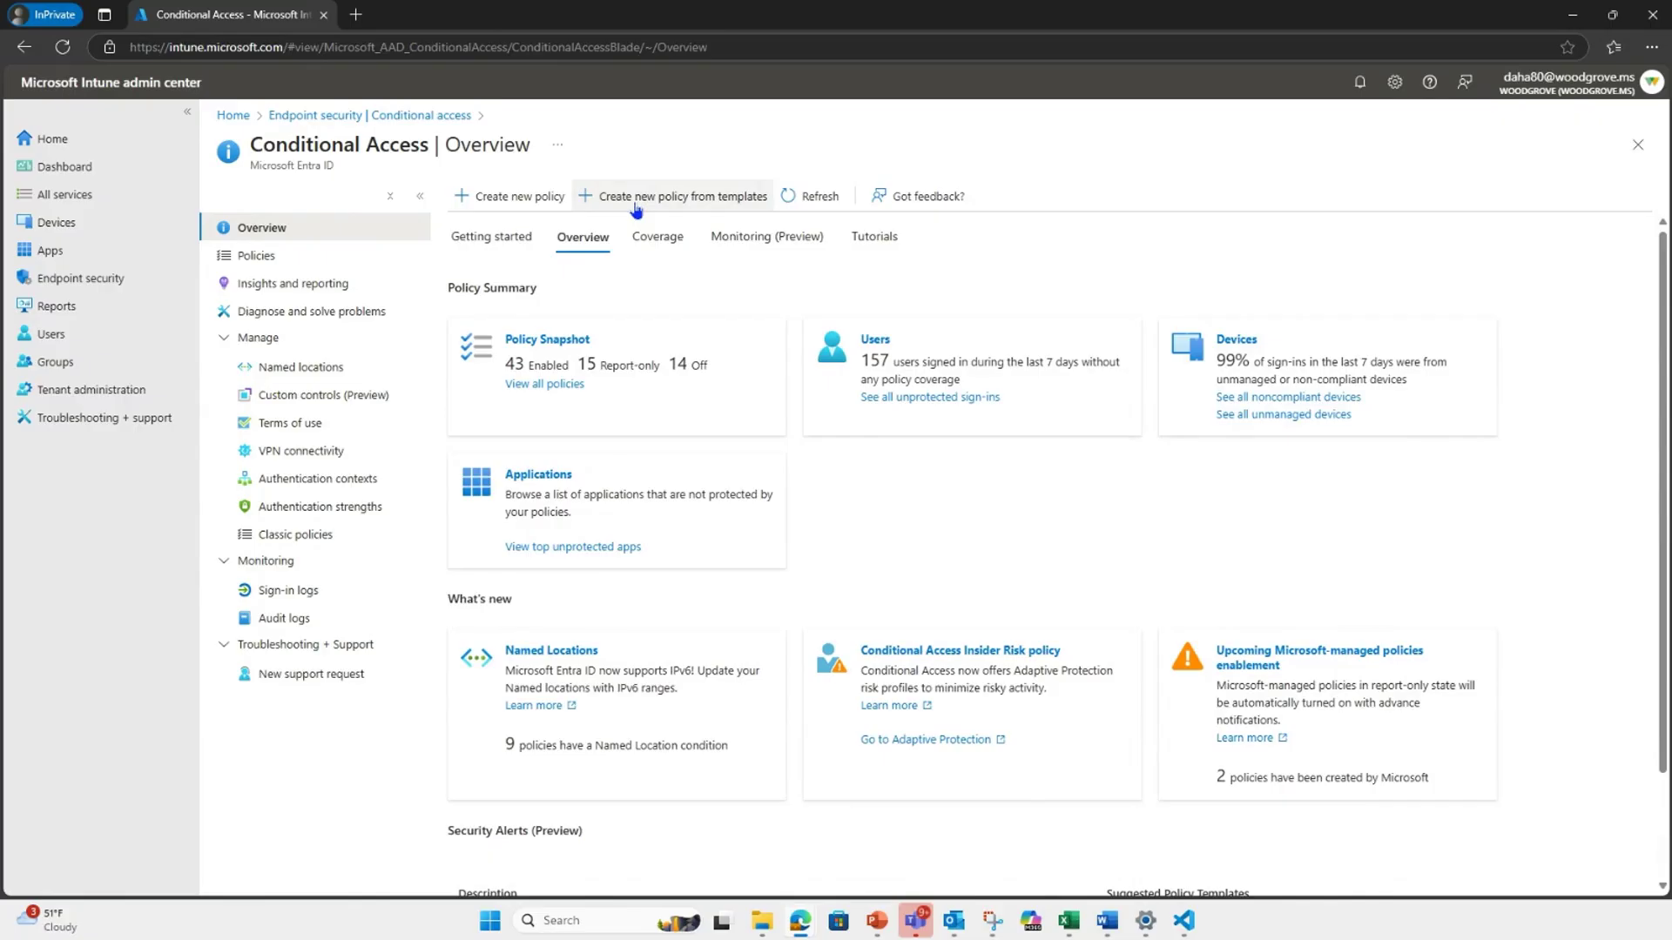
# - Pick the 'Require MDM-enrolled and compliant device' template in Create new policy from templates
pyautogui.click(634, 206)
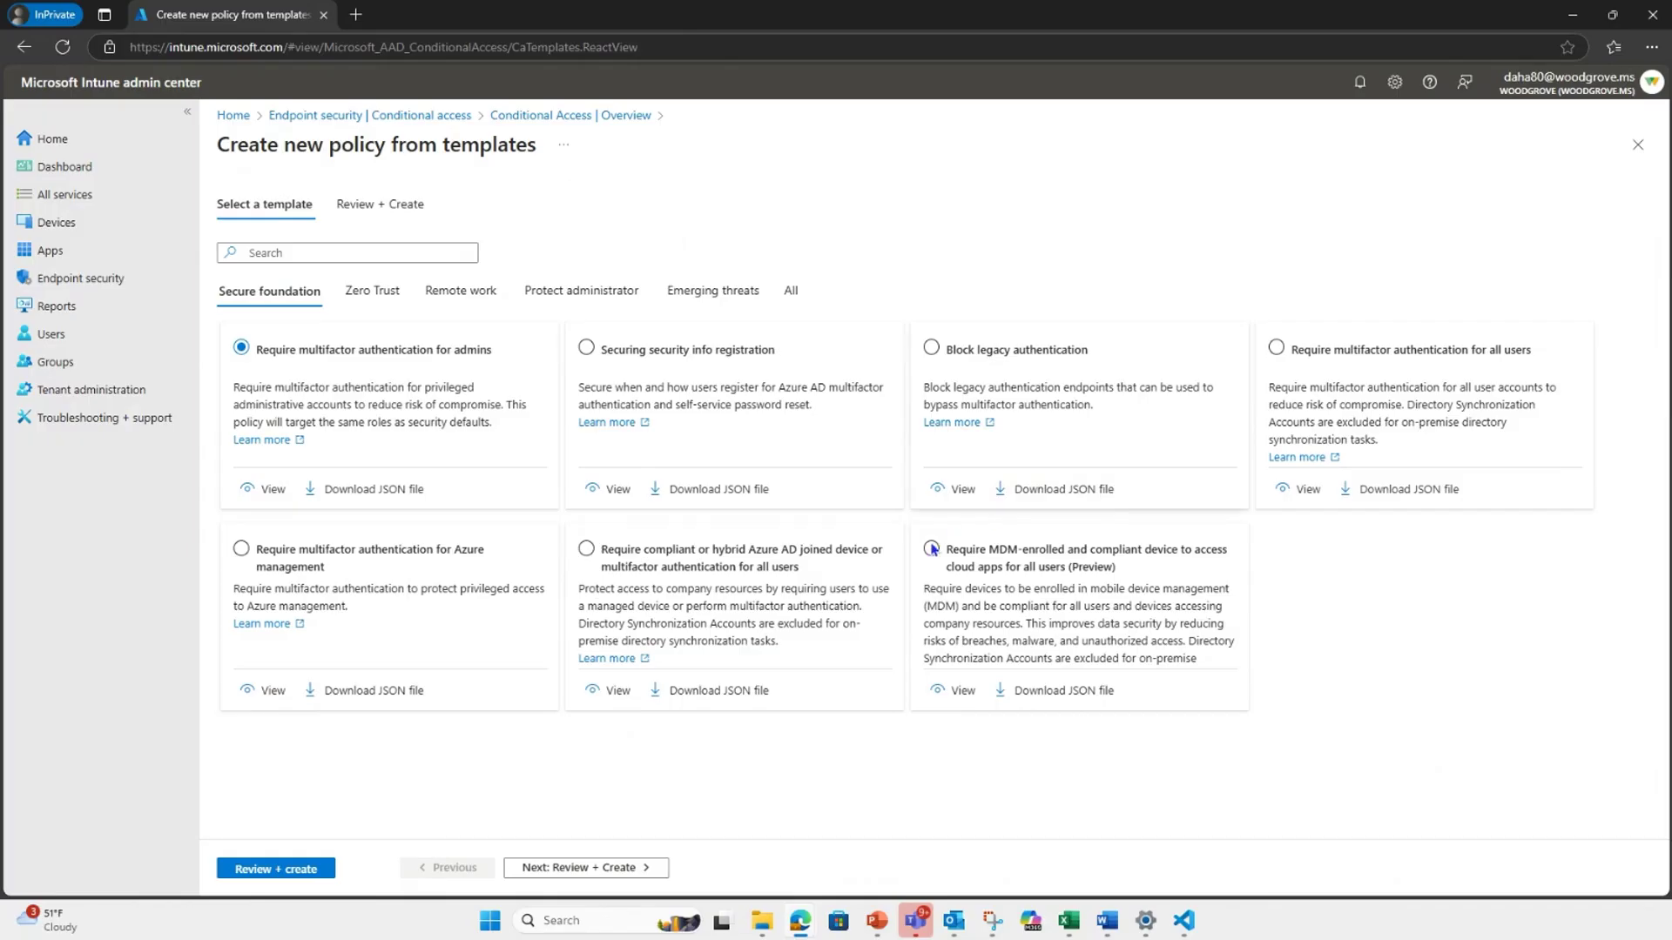
pyautogui.click(971, 561)
pyautogui.click(1001, 547)
pyautogui.click(990, 584)
pyautogui.click(982, 578)
pyautogui.click(931, 549)
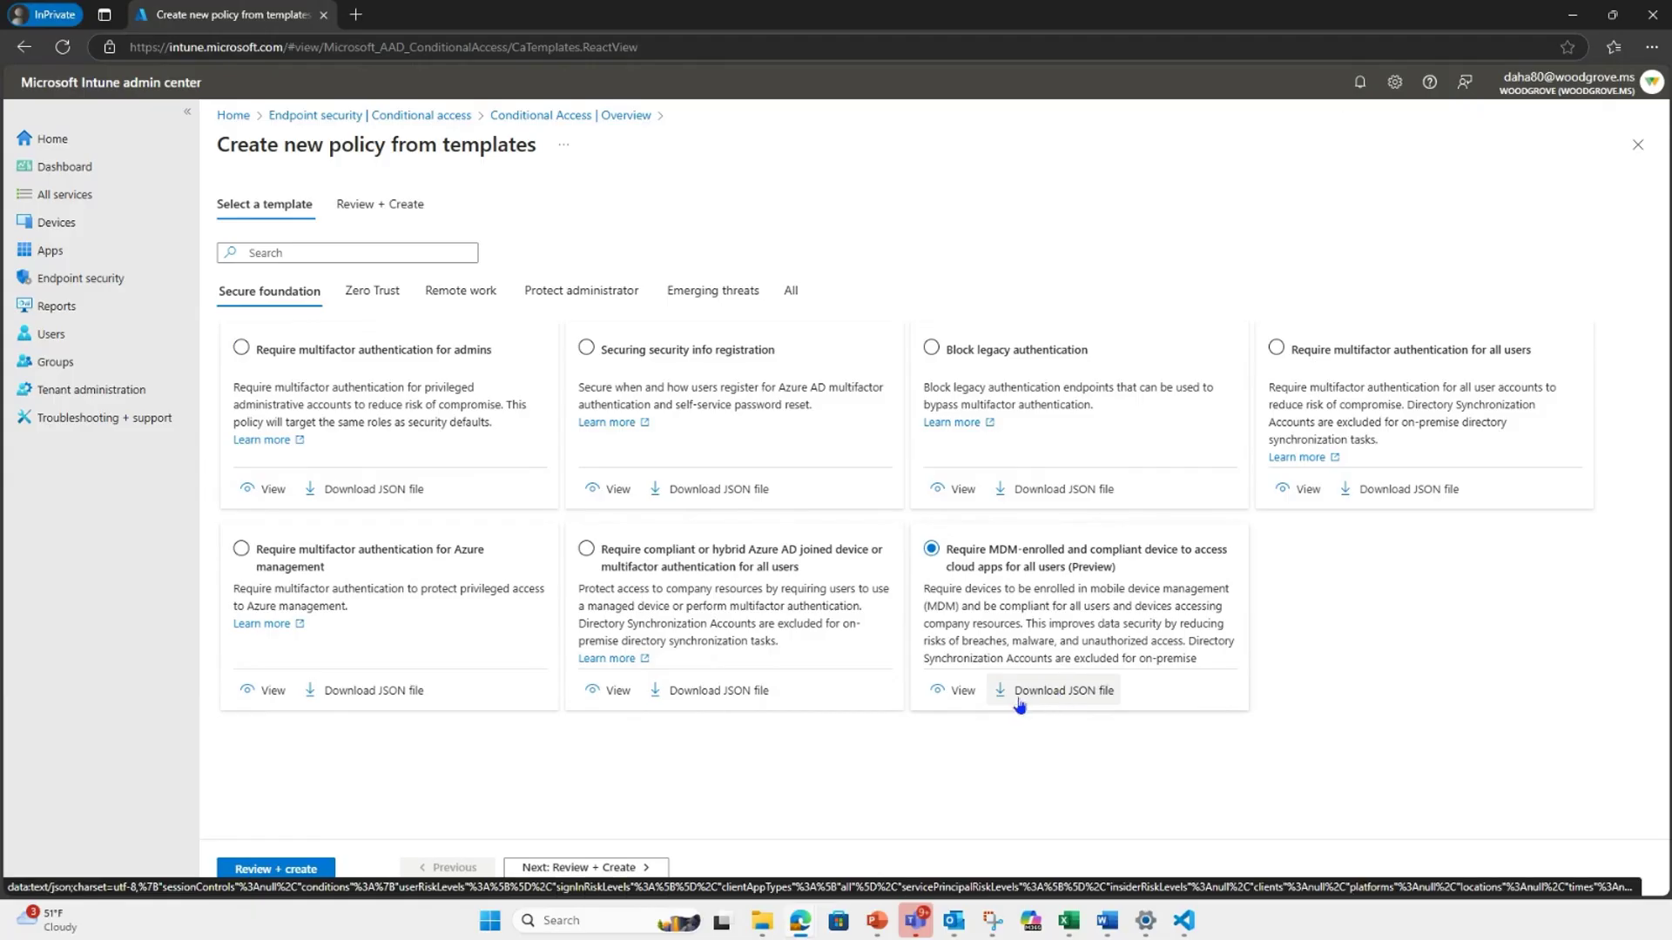
# - Move to Review + Create for the templated policy and scroll through its settings
pyautogui.click(585, 869)
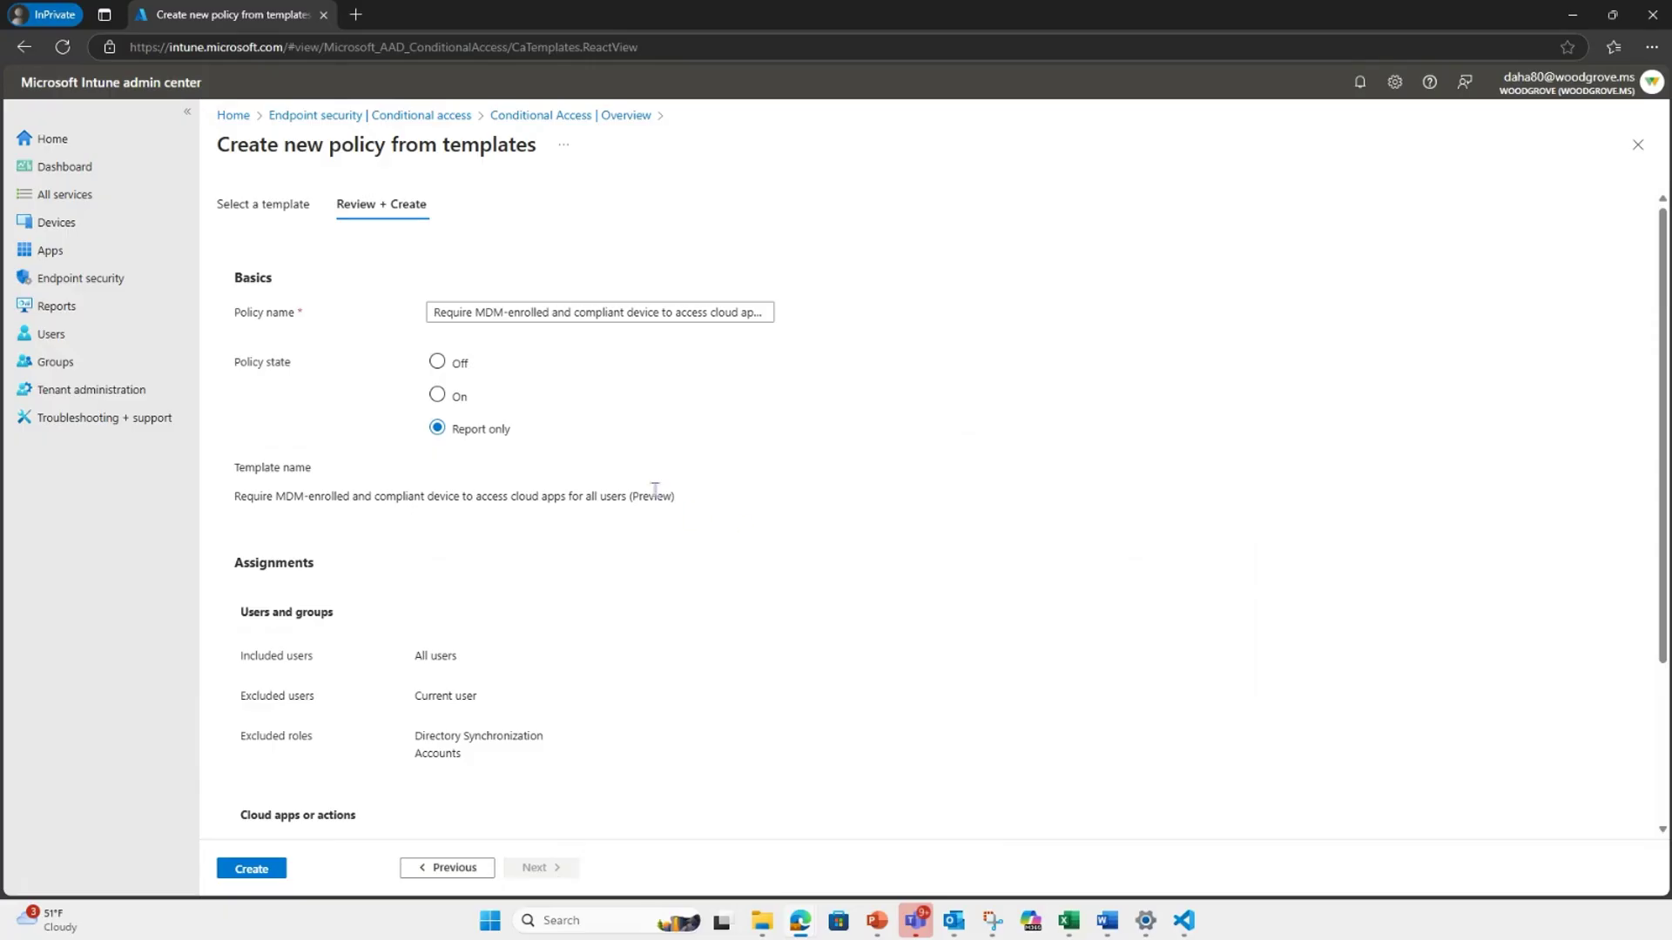
pyautogui.scroll(-2, 659, 515)
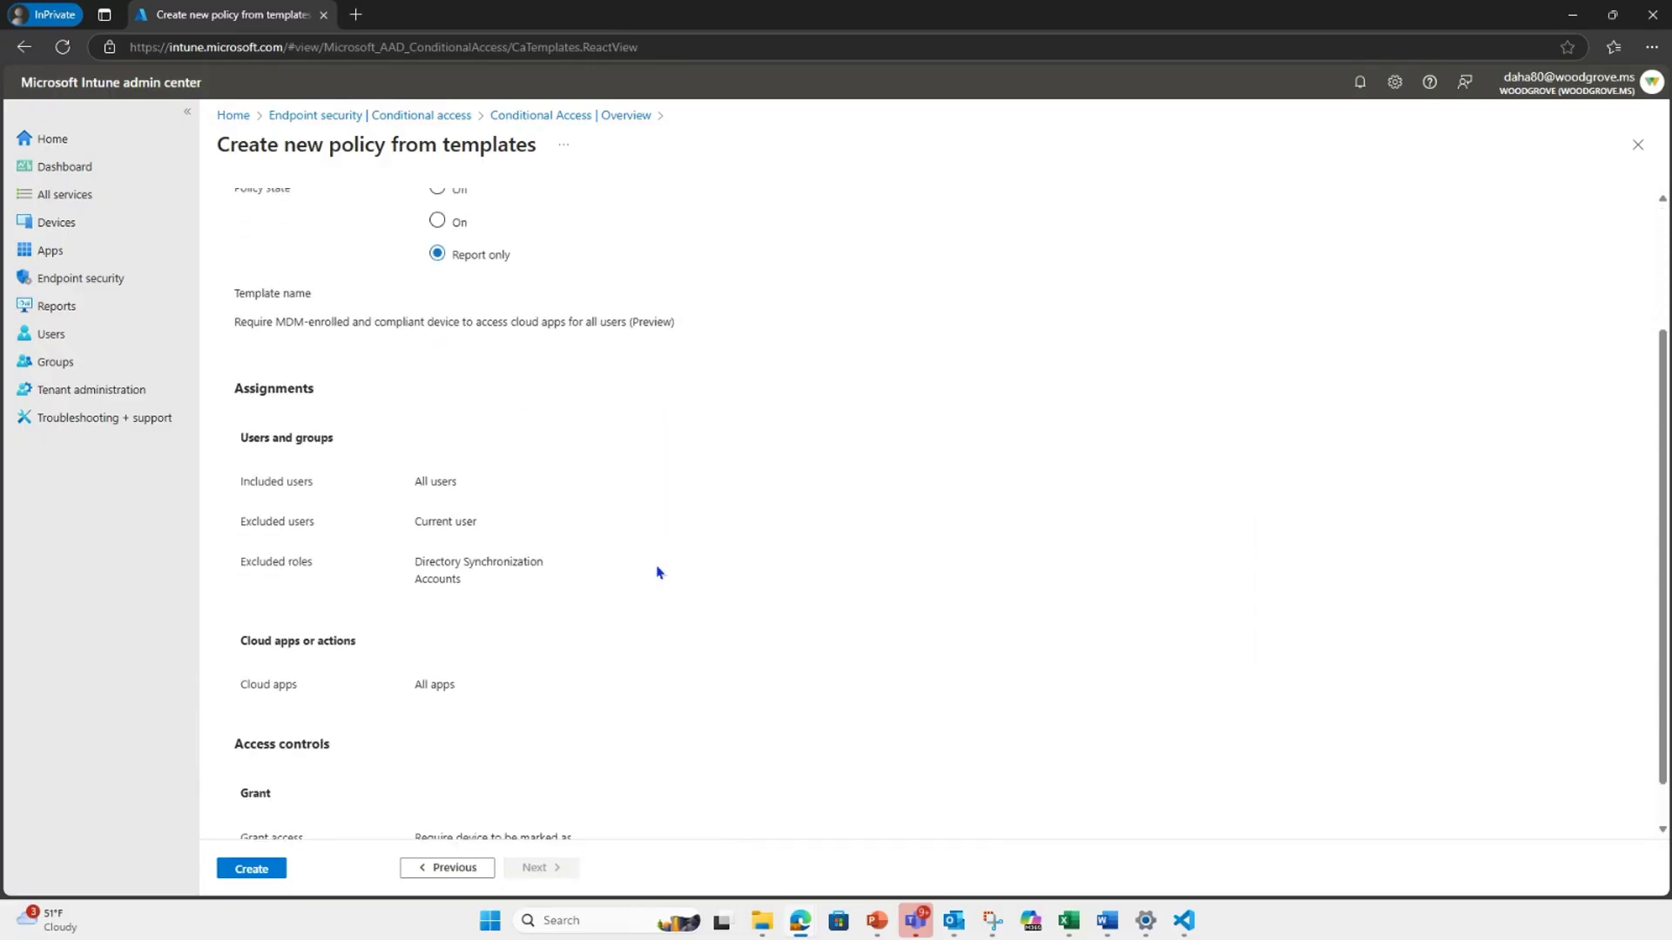
pyautogui.scroll(1, 656, 567)
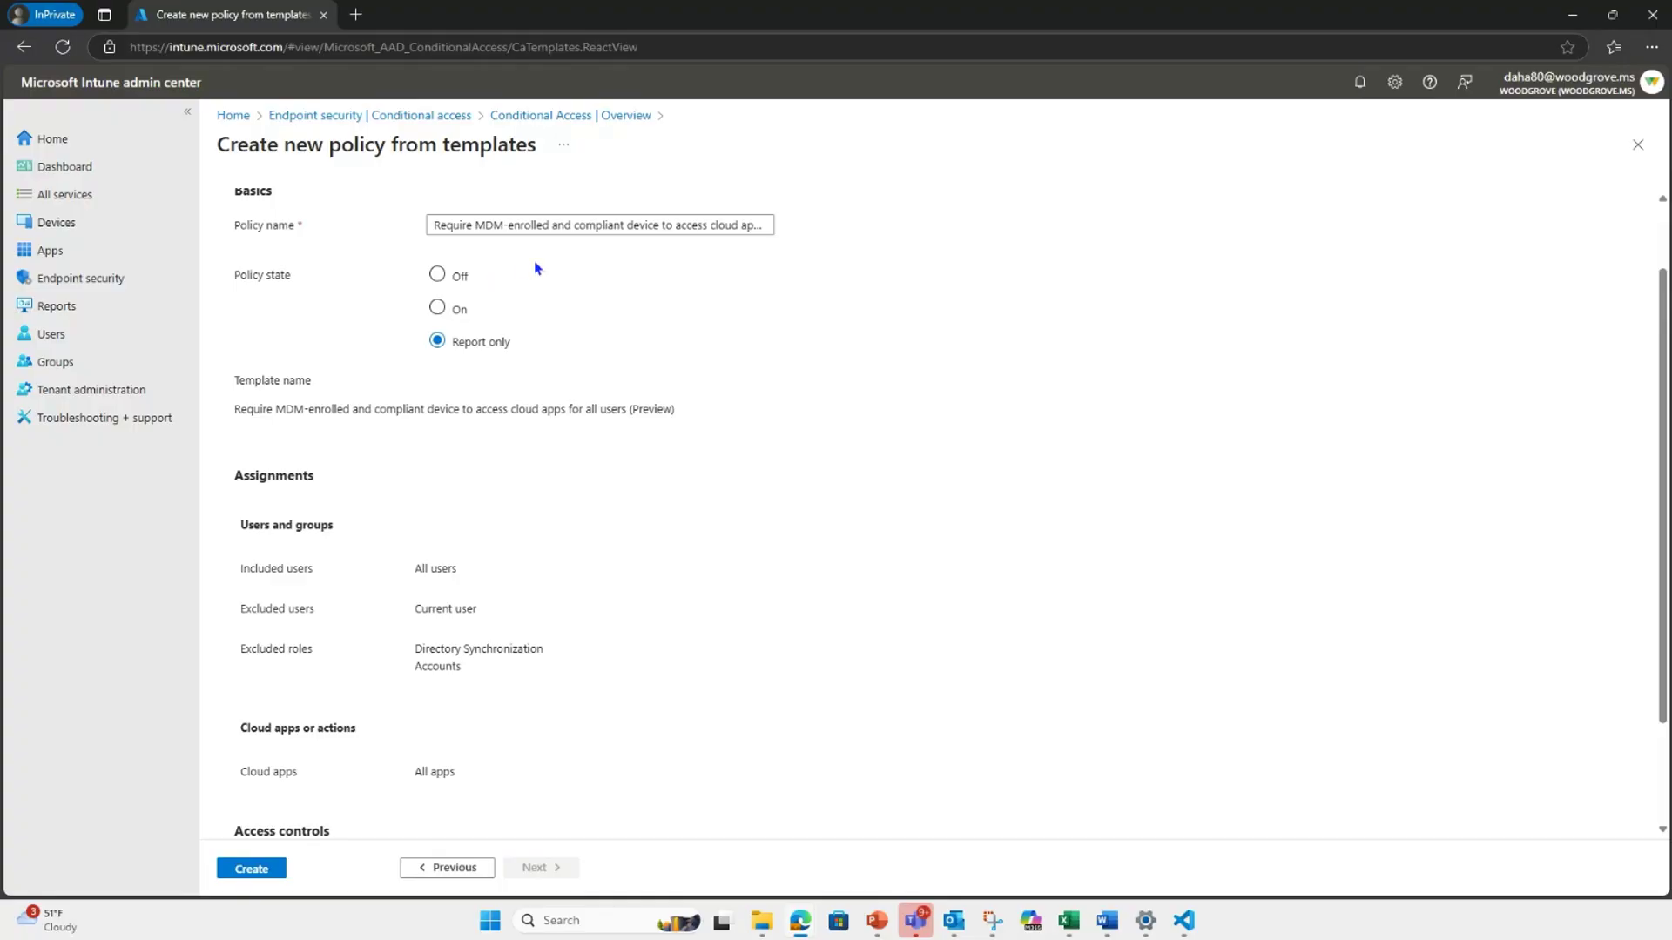
pyautogui.scroll(-1, 542, 444)
pyautogui.scroll(-2, 543, 444)
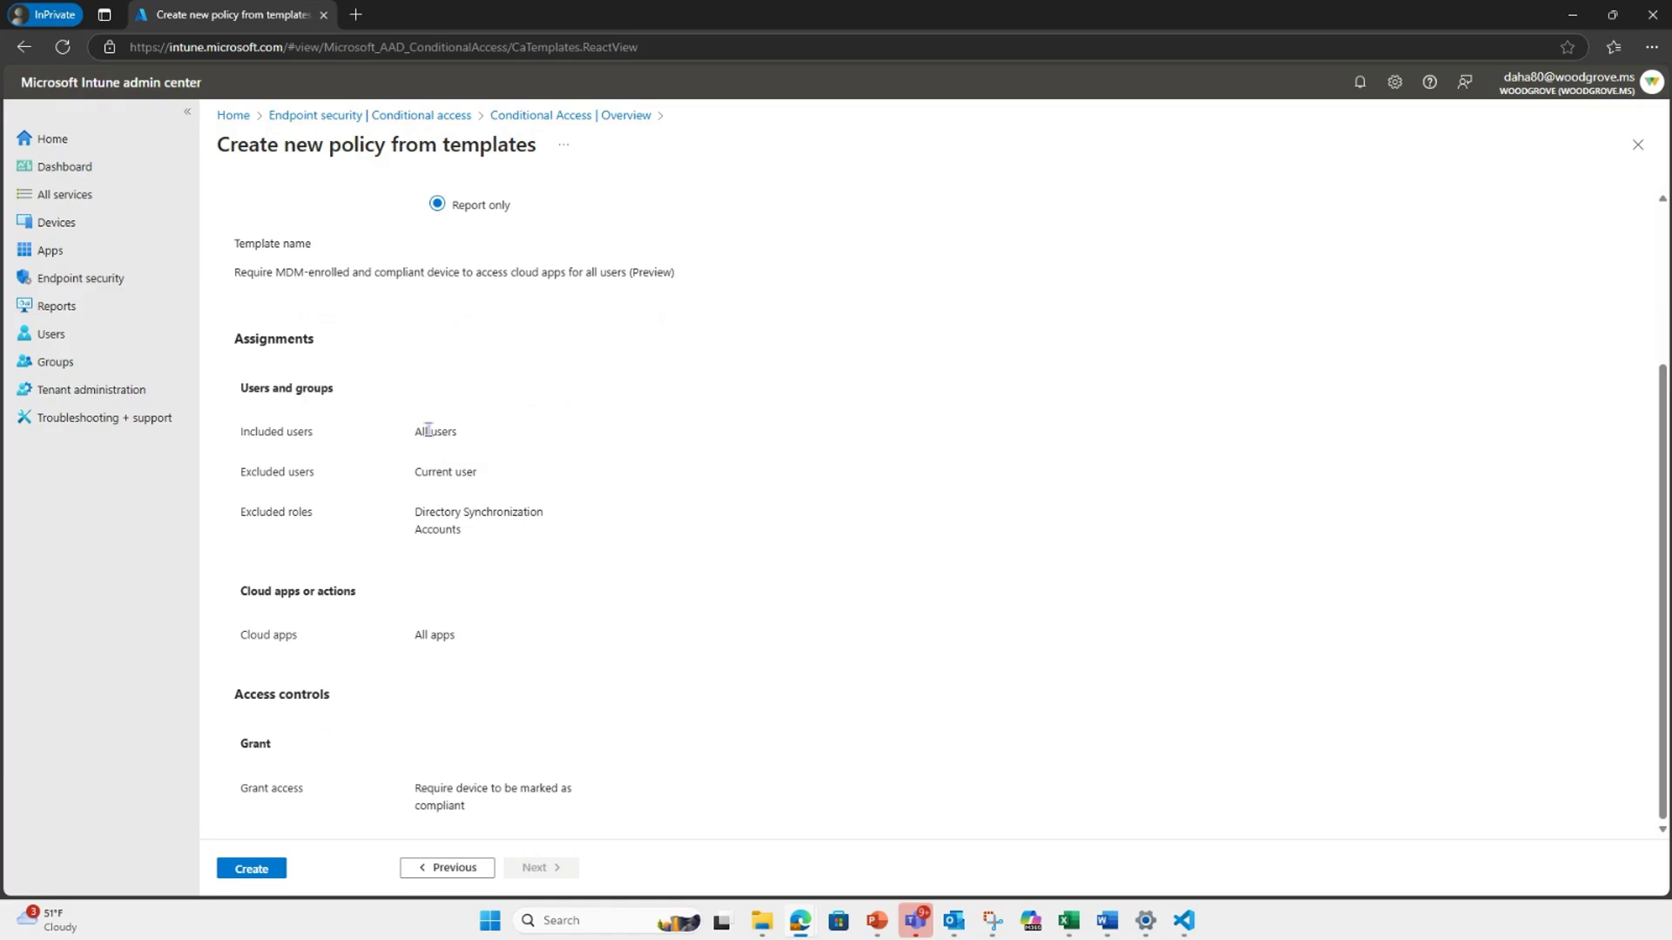
# - Highlight All users included, current user and Directory Synchronization Accounts excluded, then create the policy
pyautogui.moveTo(403, 433); pyautogui.dragTo(503, 444)
pyautogui.moveTo(487, 473); pyautogui.dragTo(407, 474)
pyautogui.moveTo(478, 538); pyautogui.dragTo(410, 513)
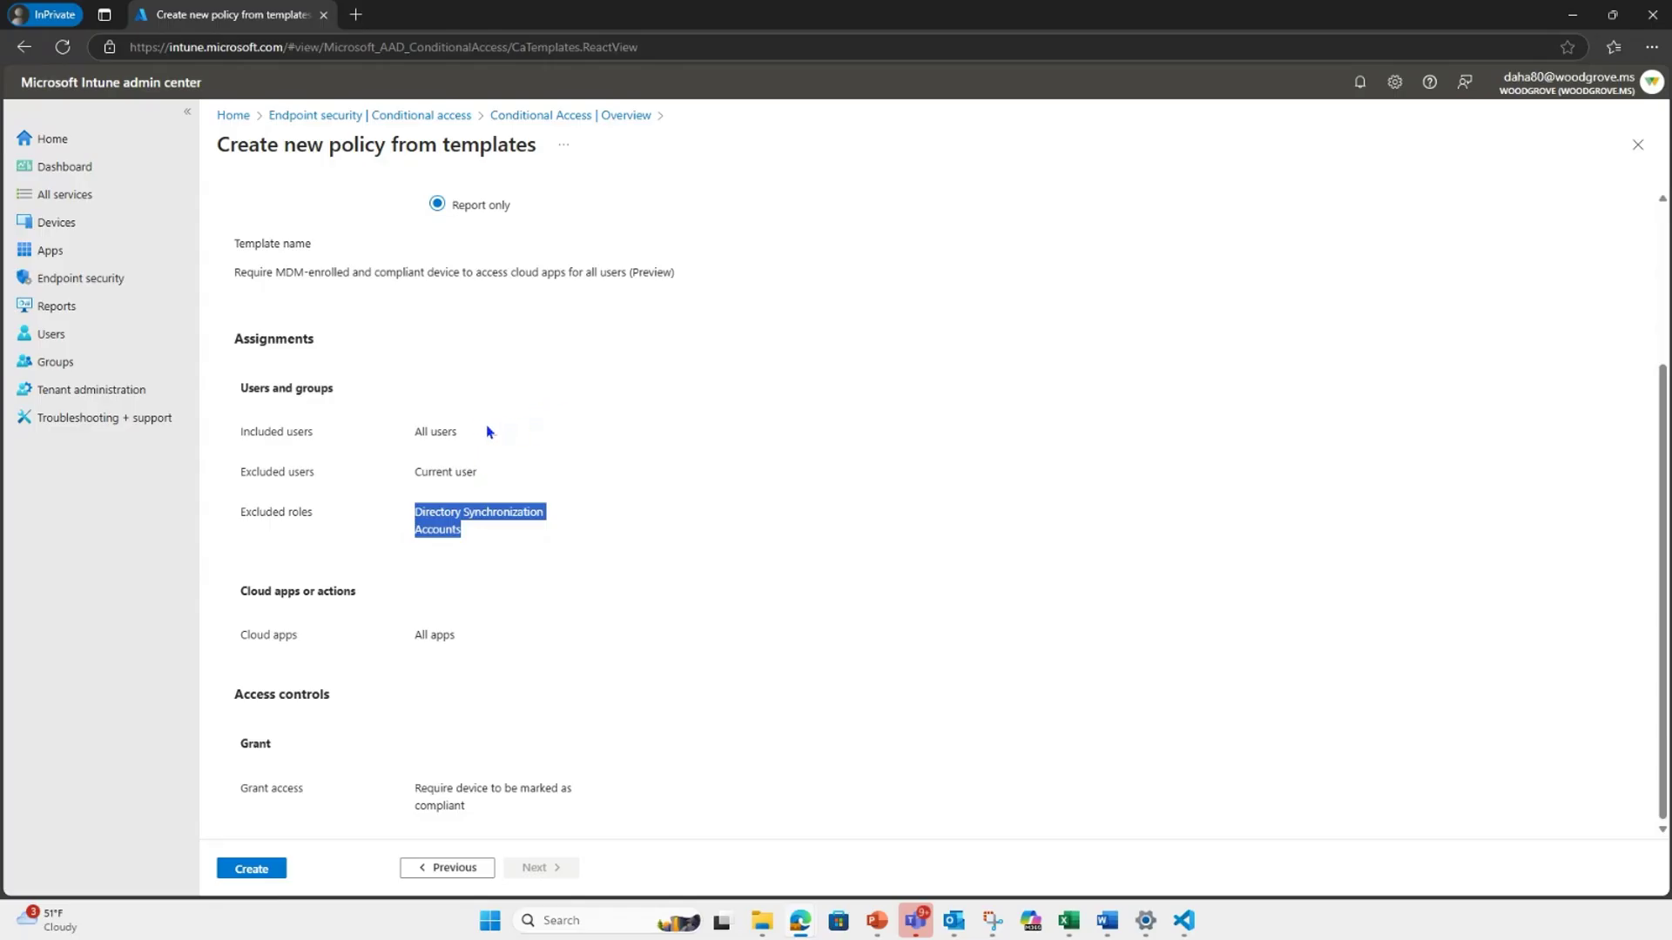
pyautogui.scroll(2, 484, 439)
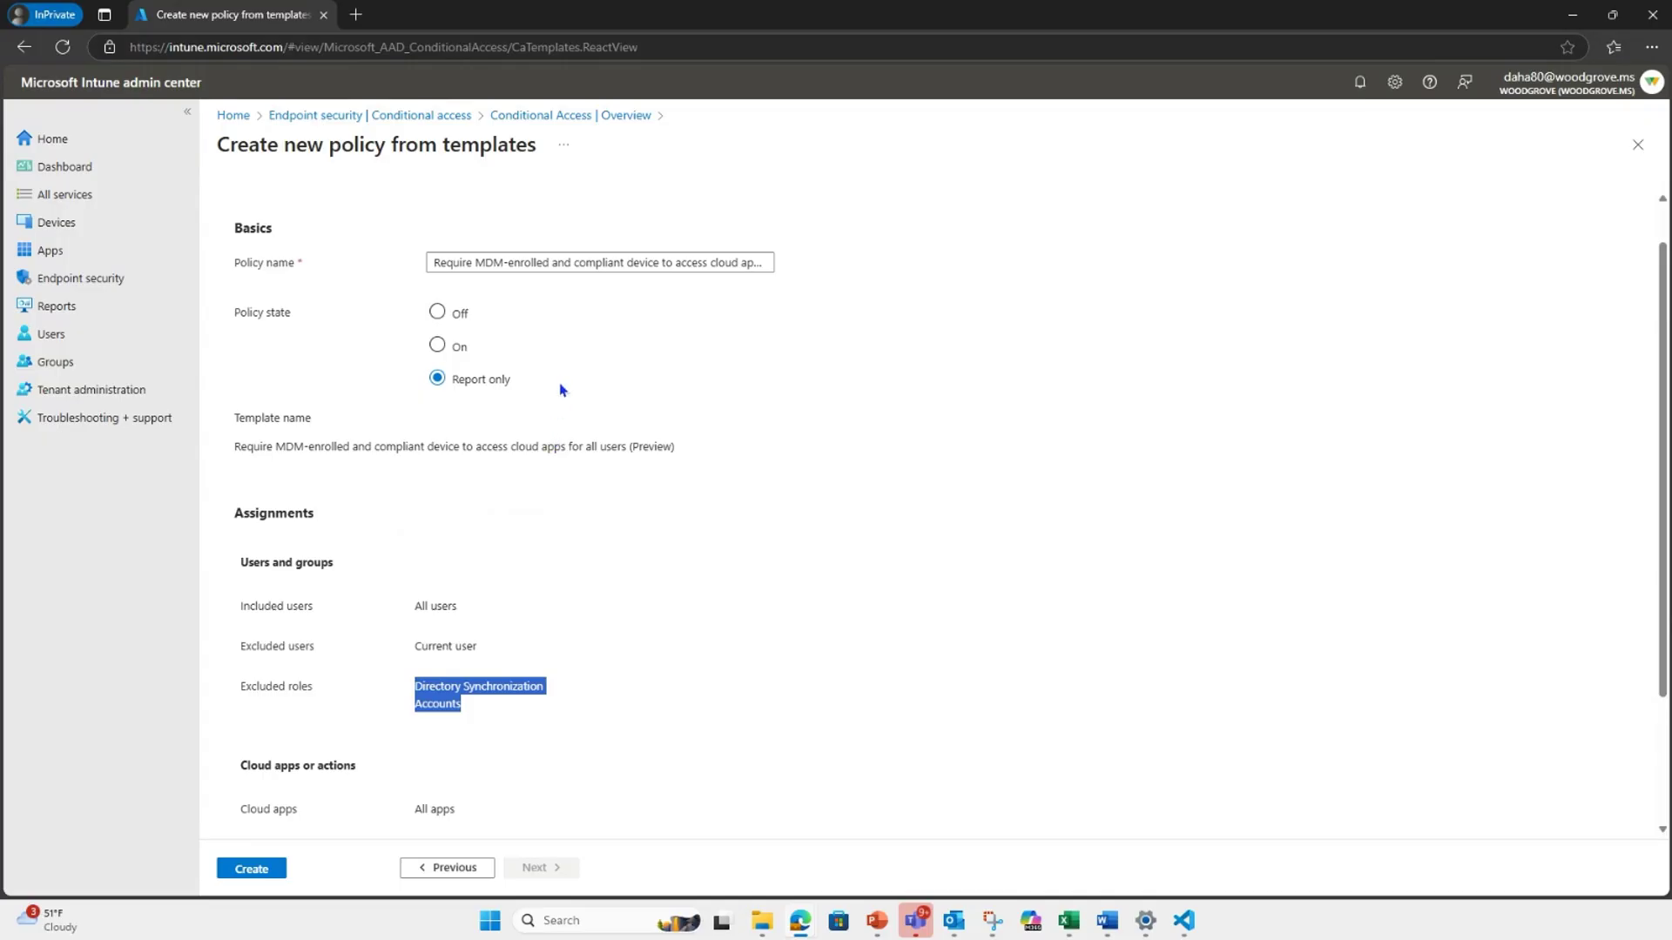
pyautogui.scroll(-2, 564, 388)
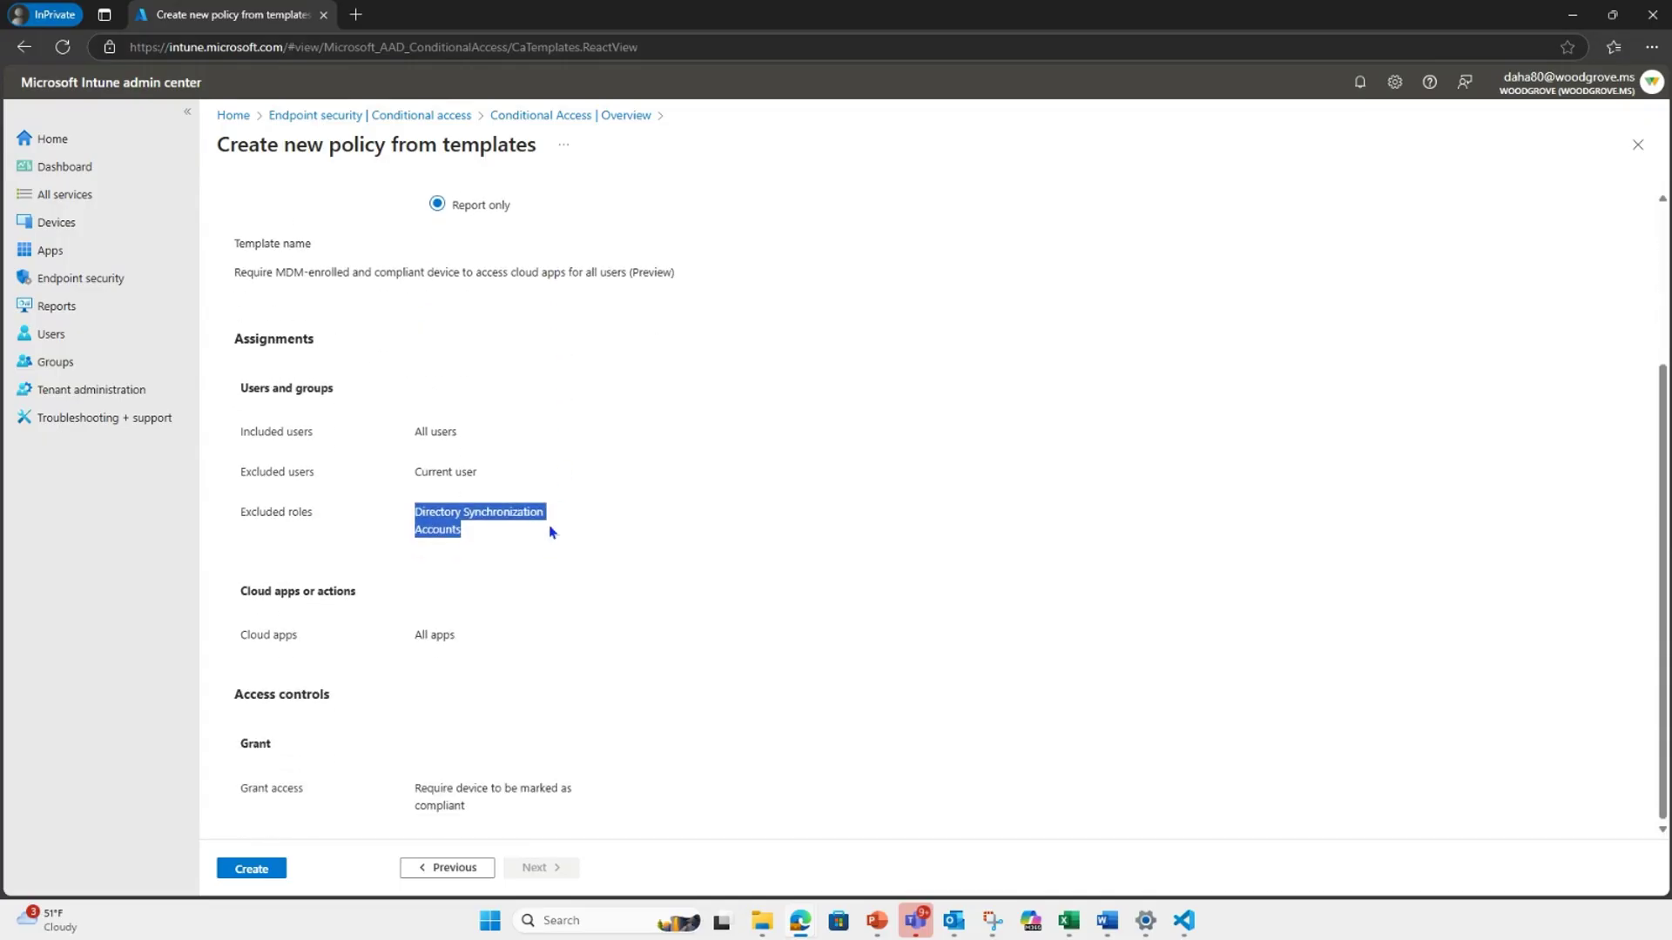
pyautogui.click(551, 534)
pyautogui.click(252, 869)
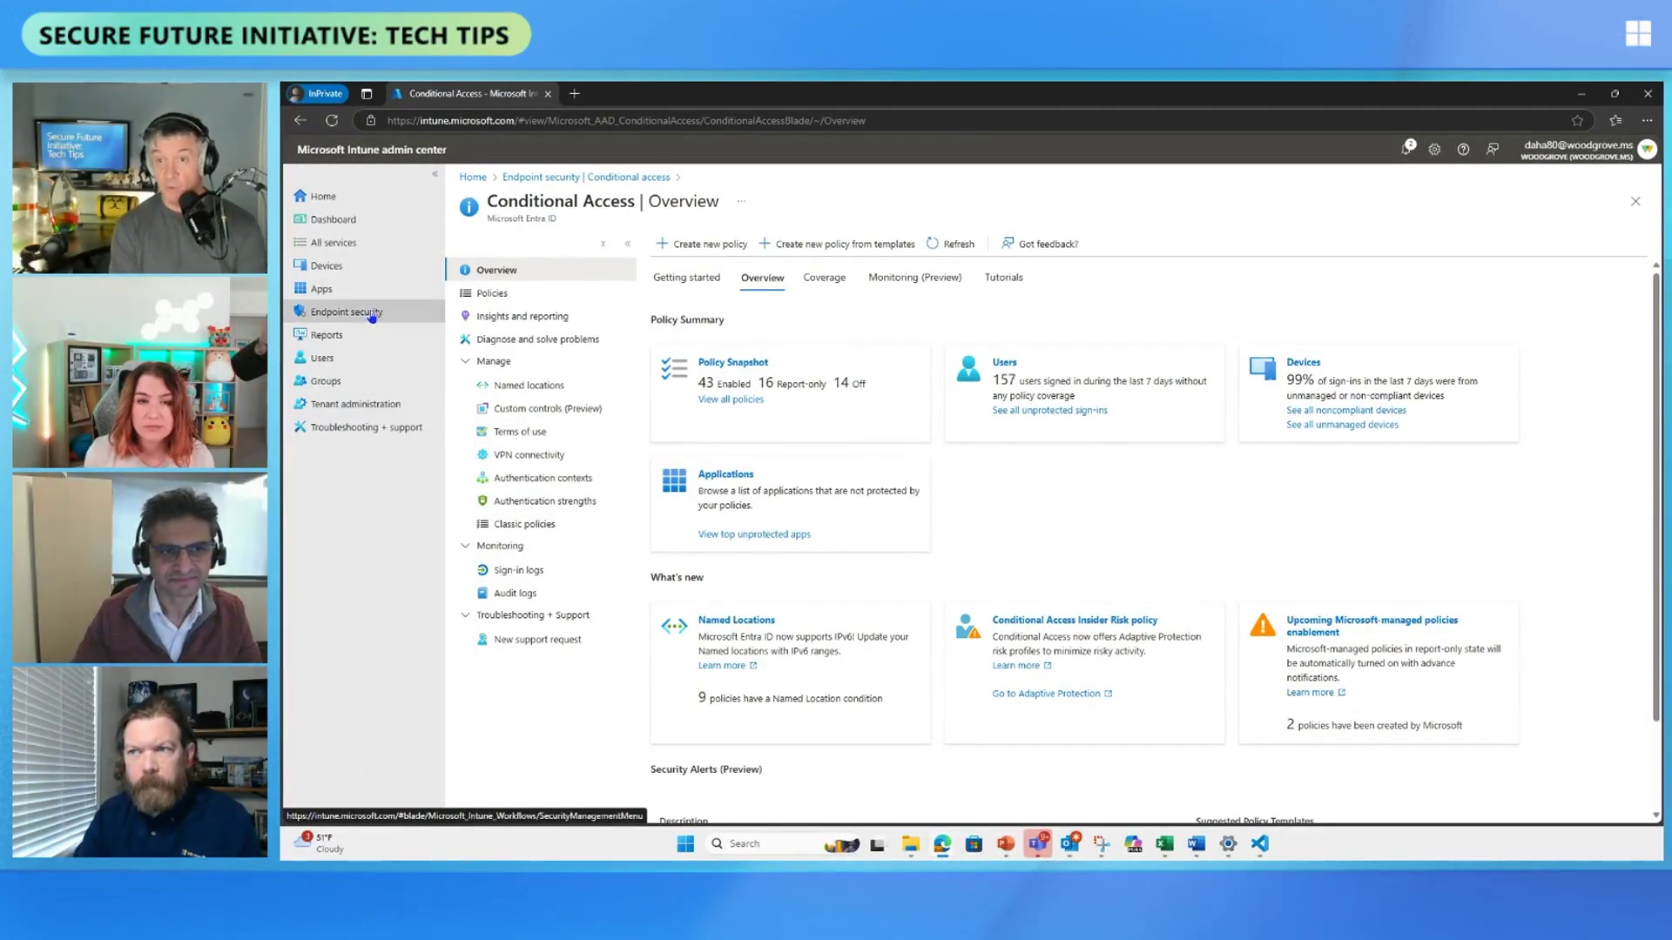
# - From Conditional Access templates, choose 'Require MDM-enrolled and compliant device' and reach its Report-only review page
pyautogui.click(372, 315)
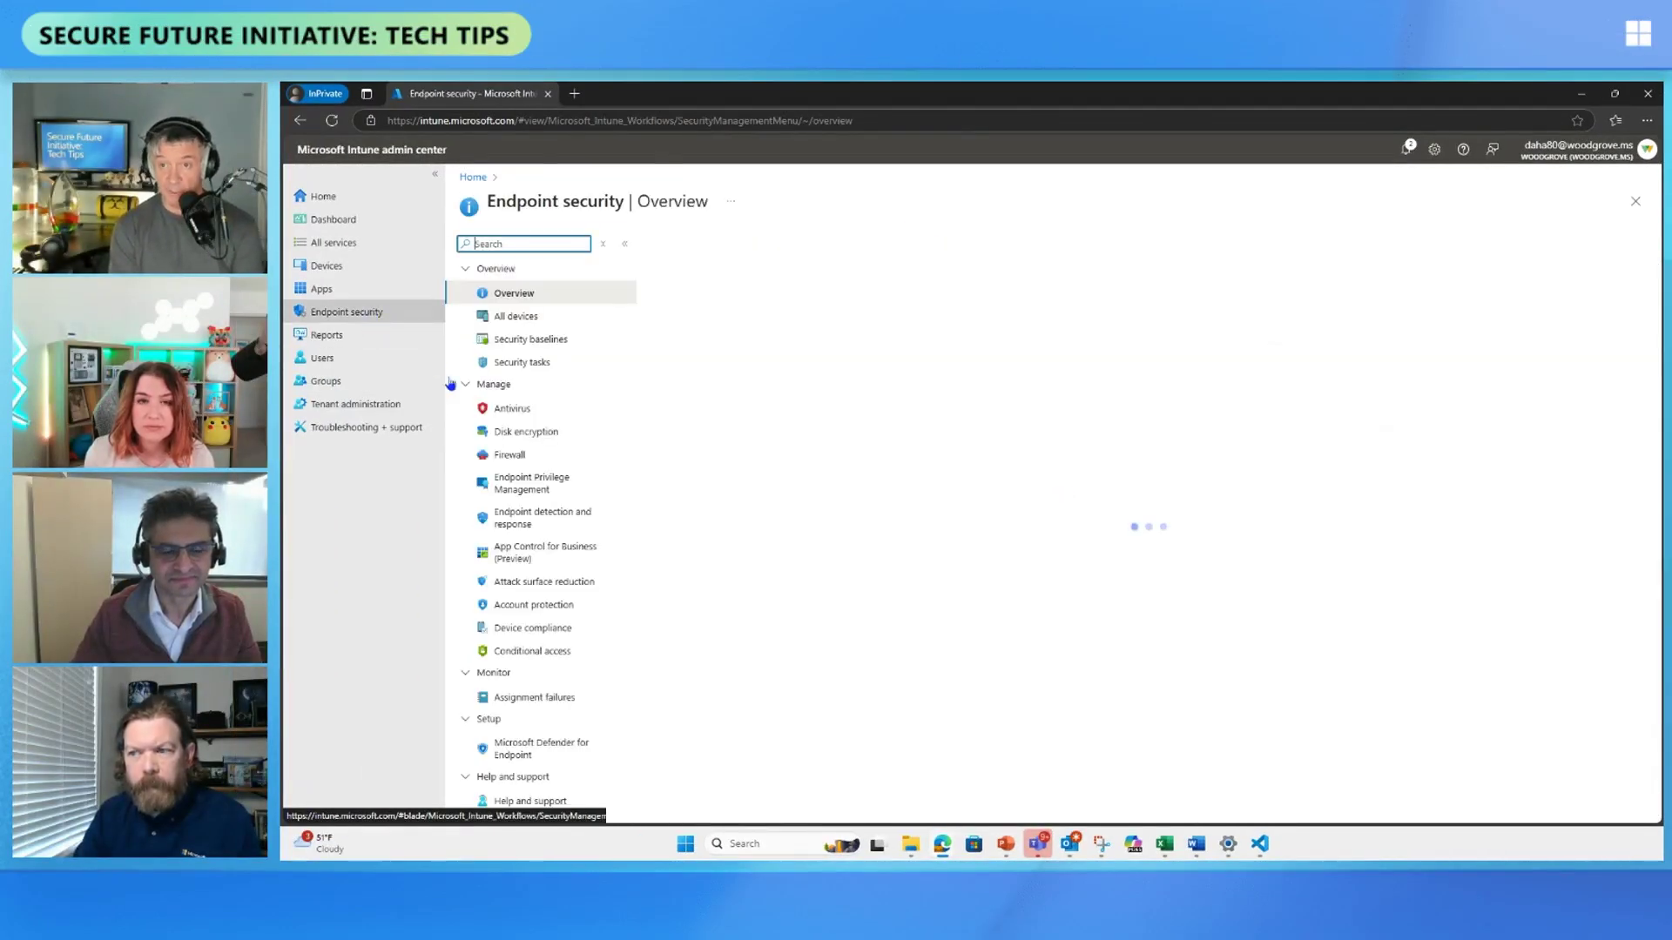
pyautogui.click(532, 651)
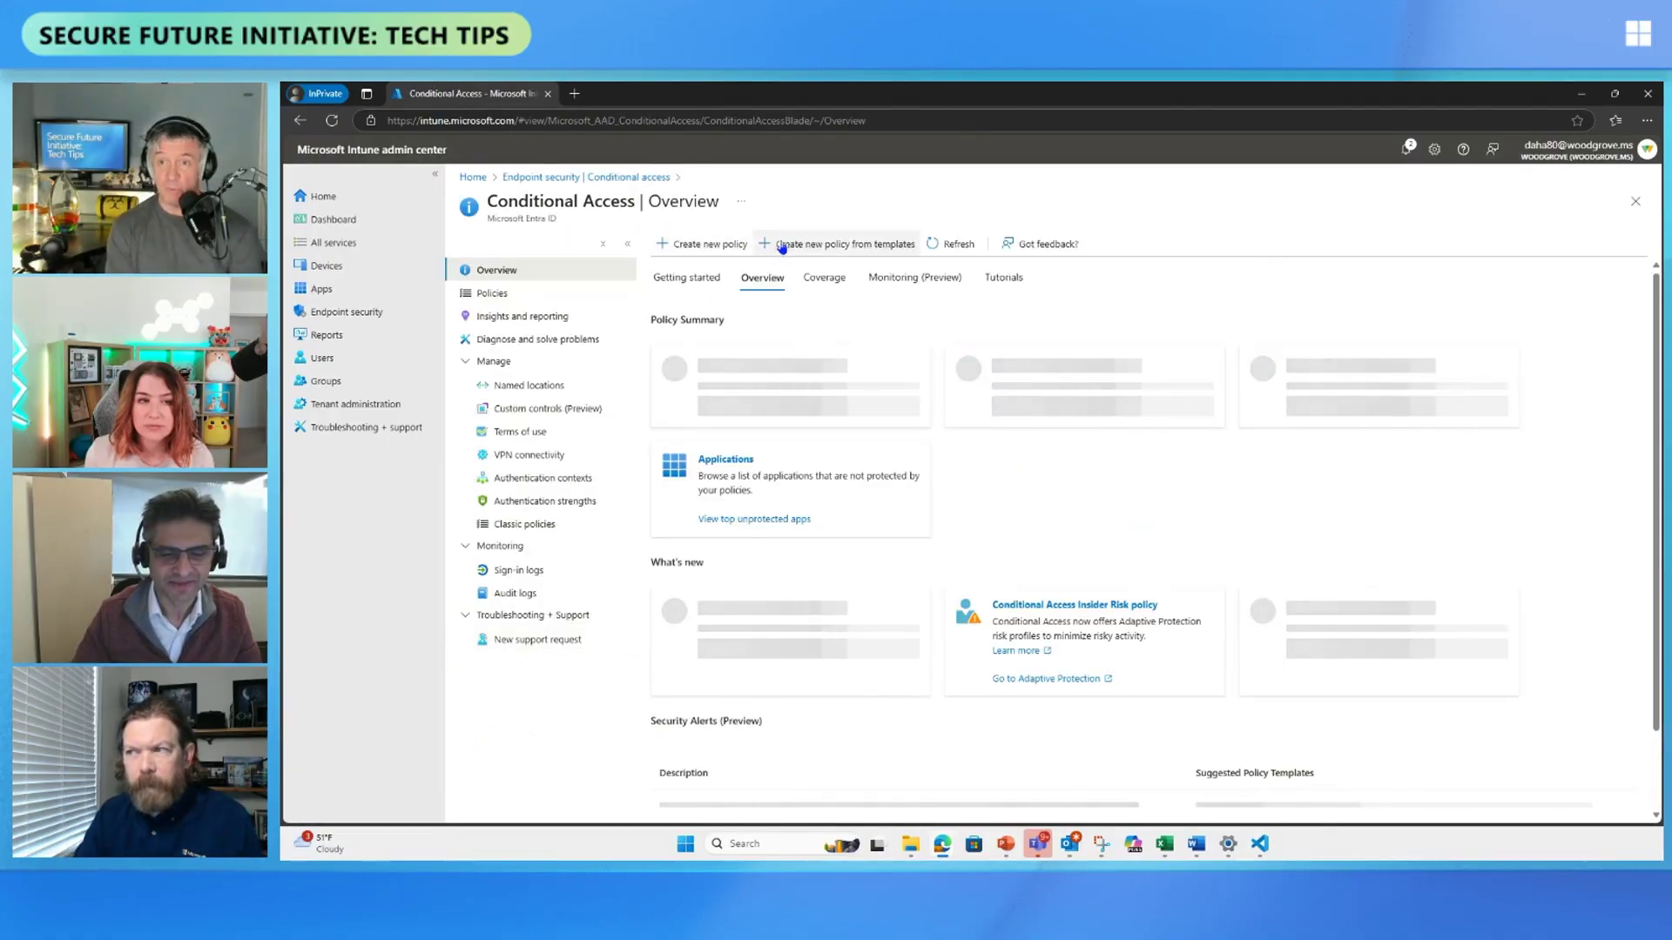
pyautogui.click(781, 247)
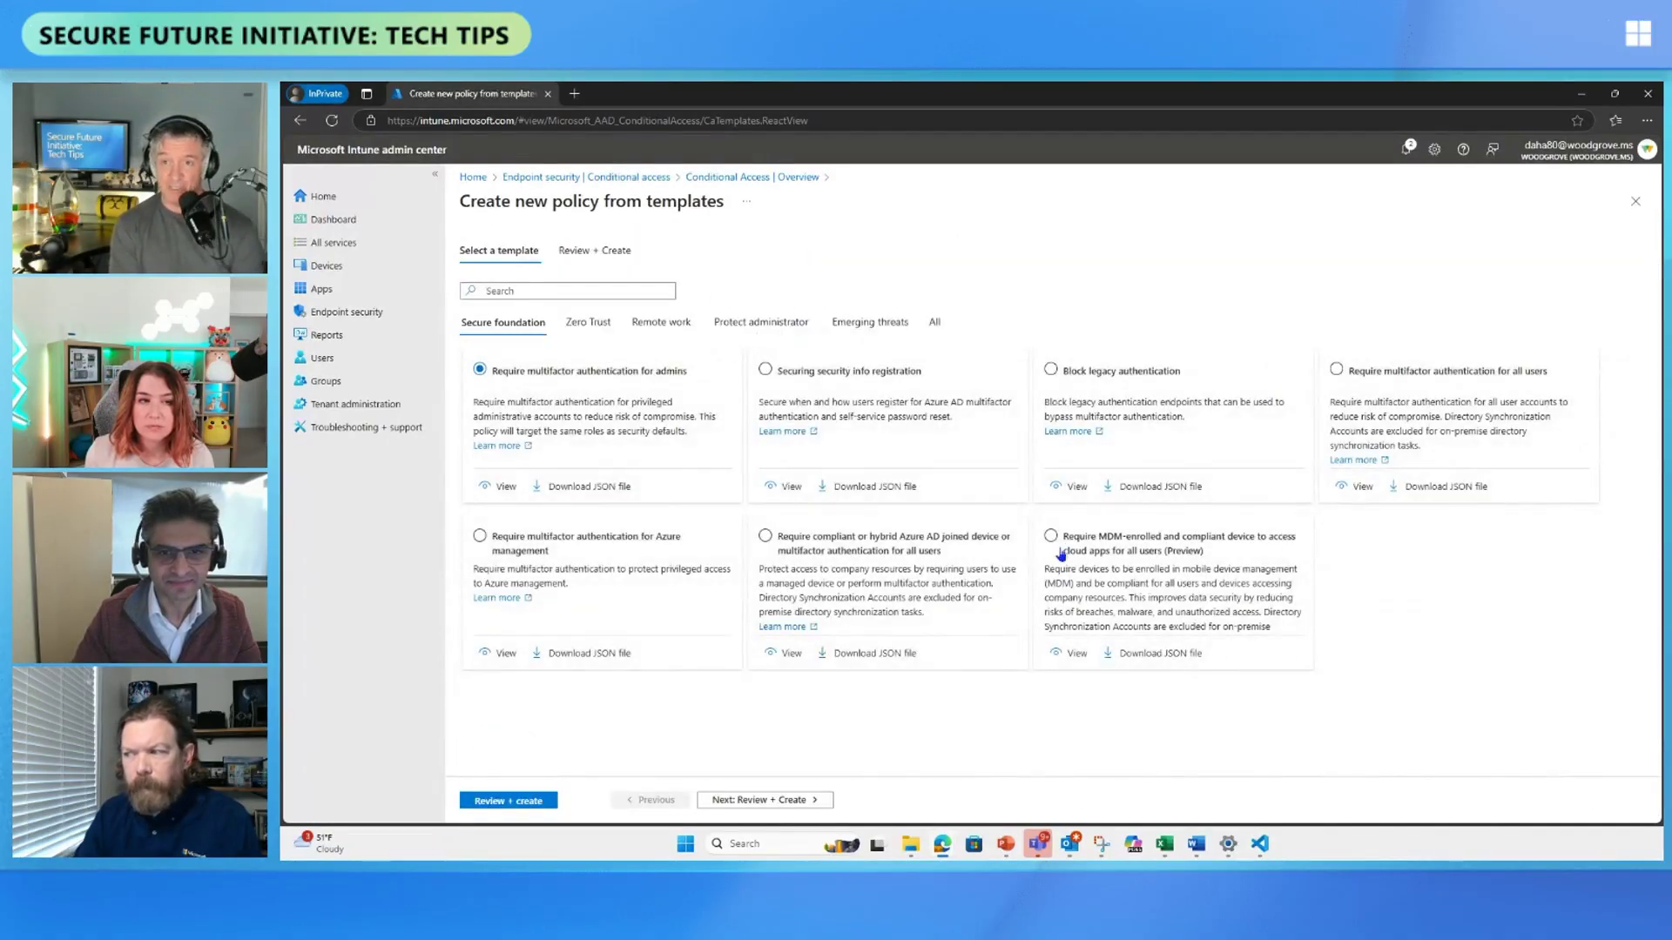
pyautogui.click(1058, 547)
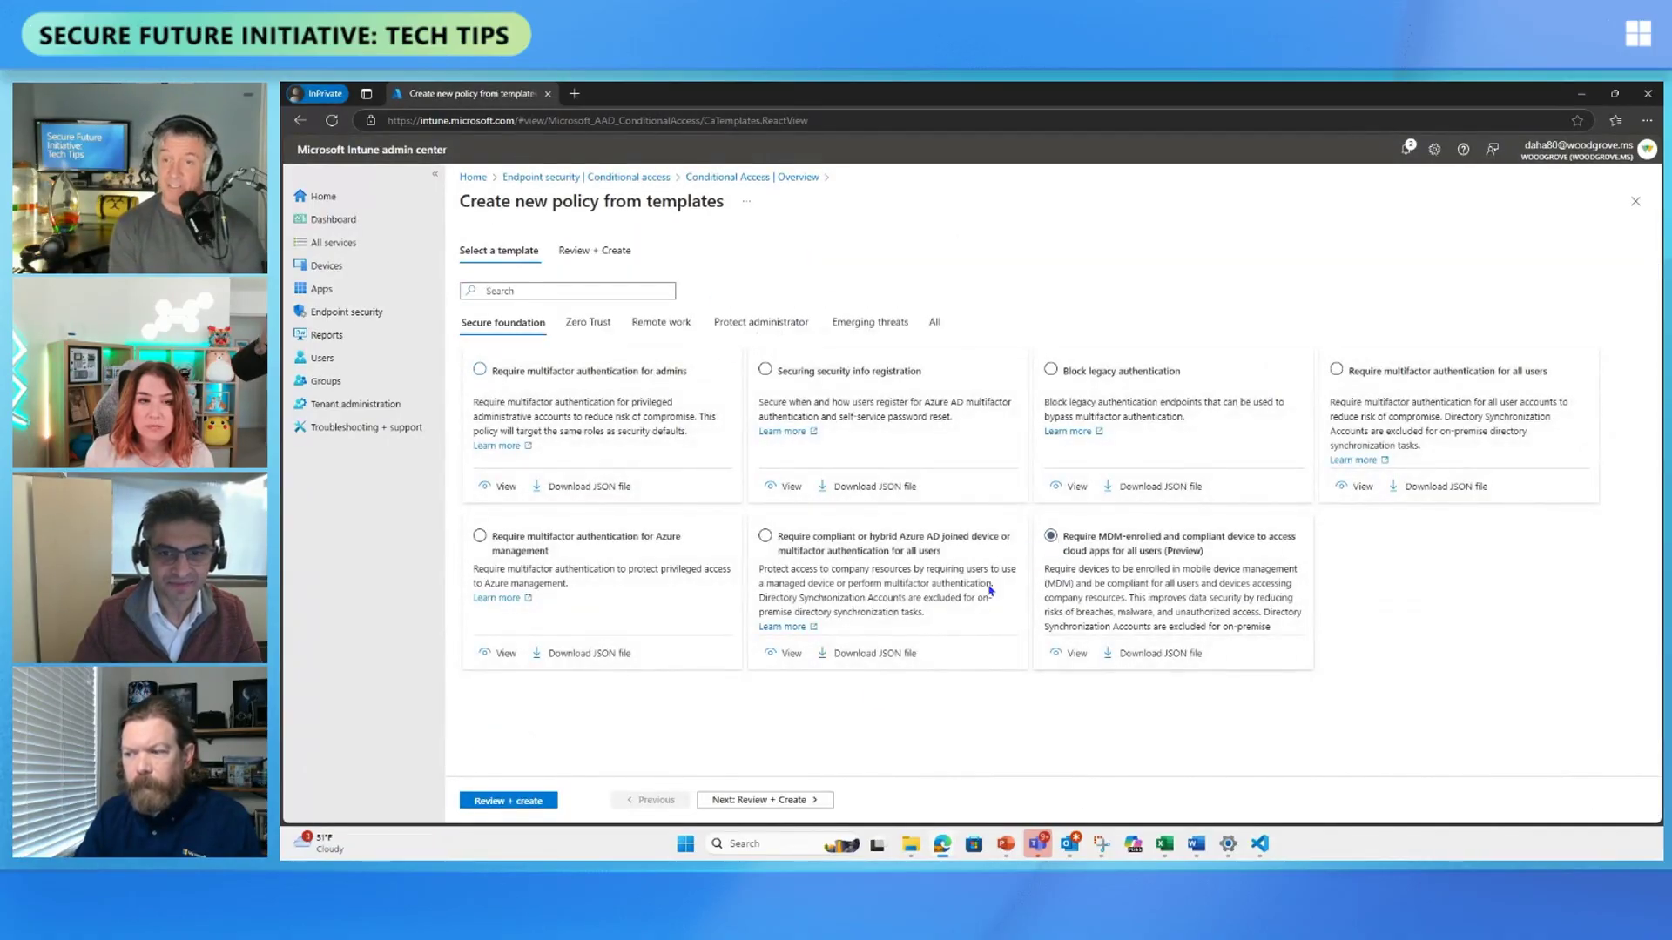
pyautogui.click(771, 802)
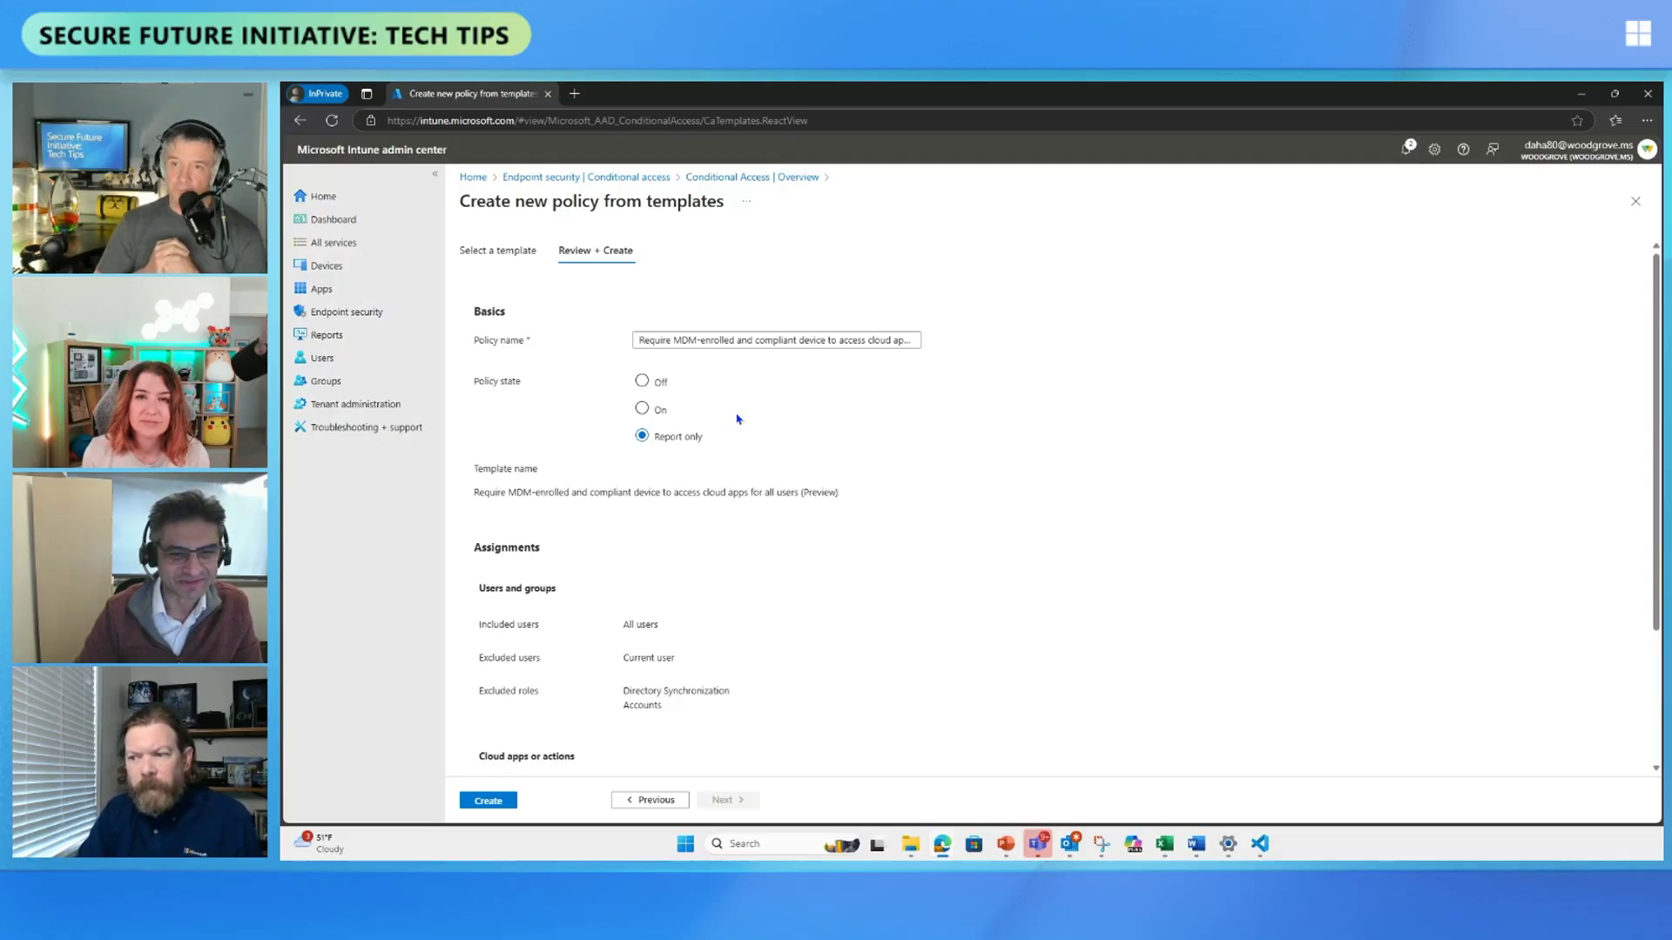
pyautogui.scroll(-1, 716, 550)
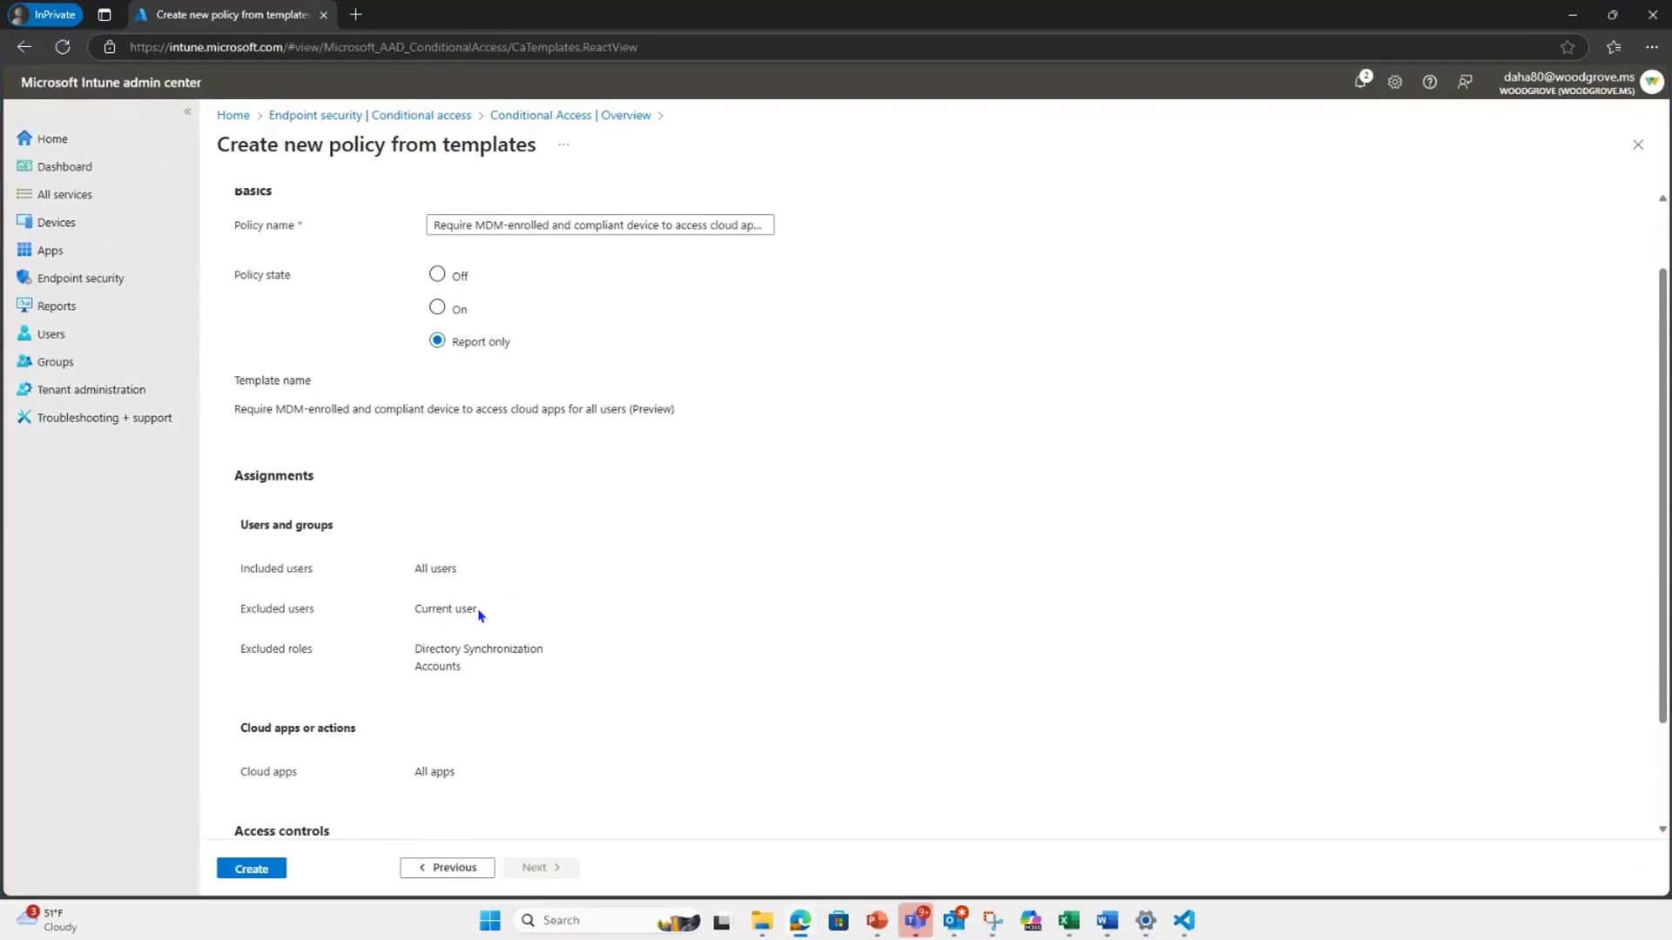